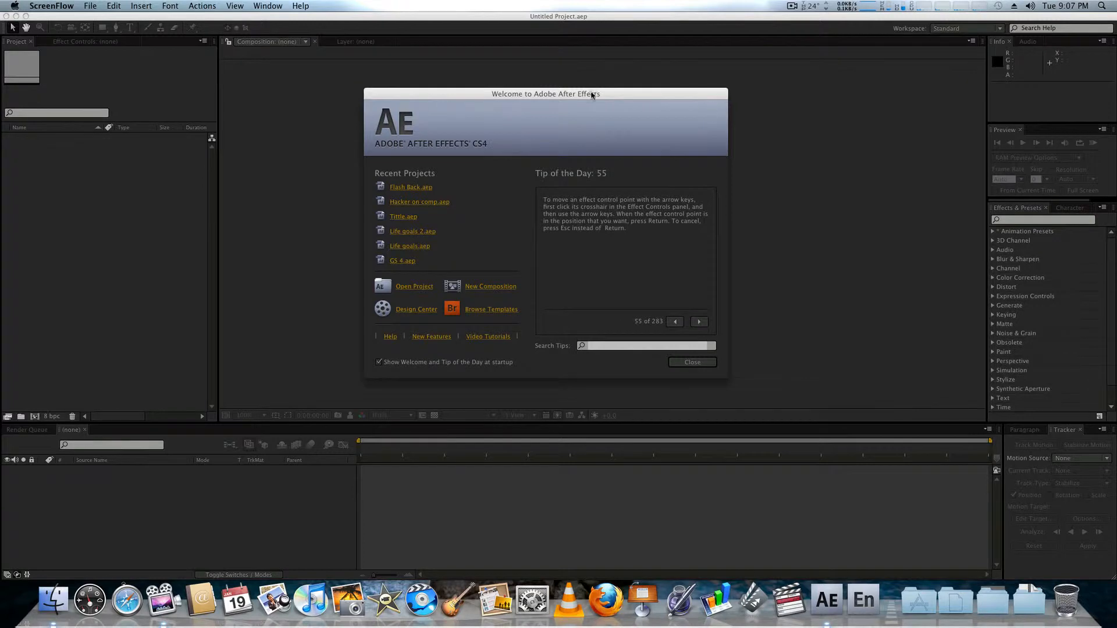
Step: Start a new composition and name it Test
{"action": "left_click_drag", "start_coordinate": [582, 100], "coordinate": [605, 103]}
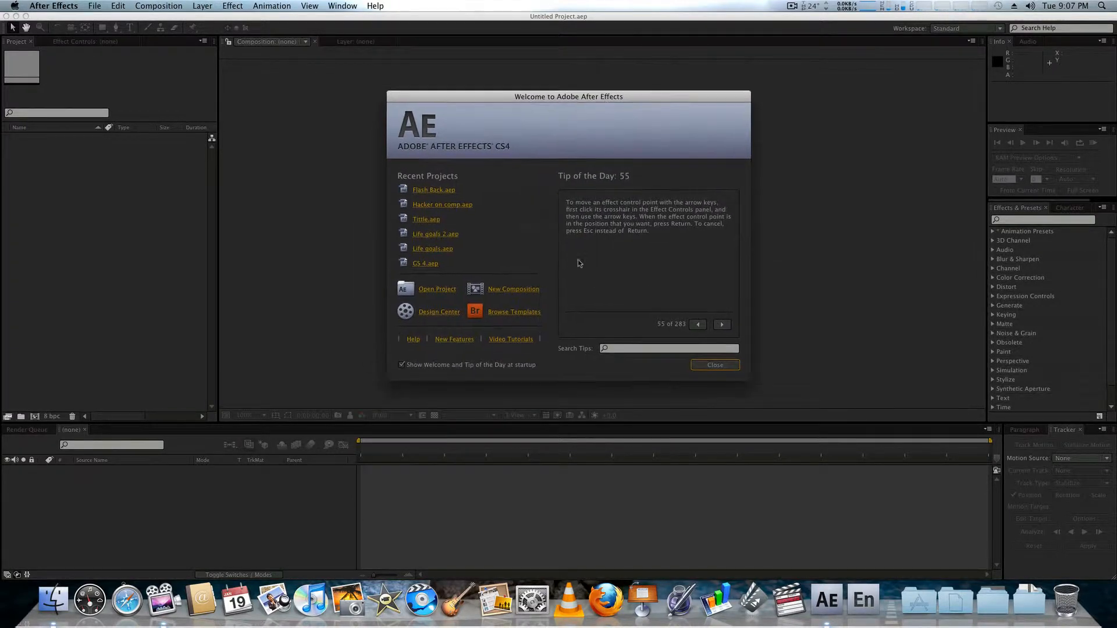
{"action": "left_click", "coordinate": [519, 291]}
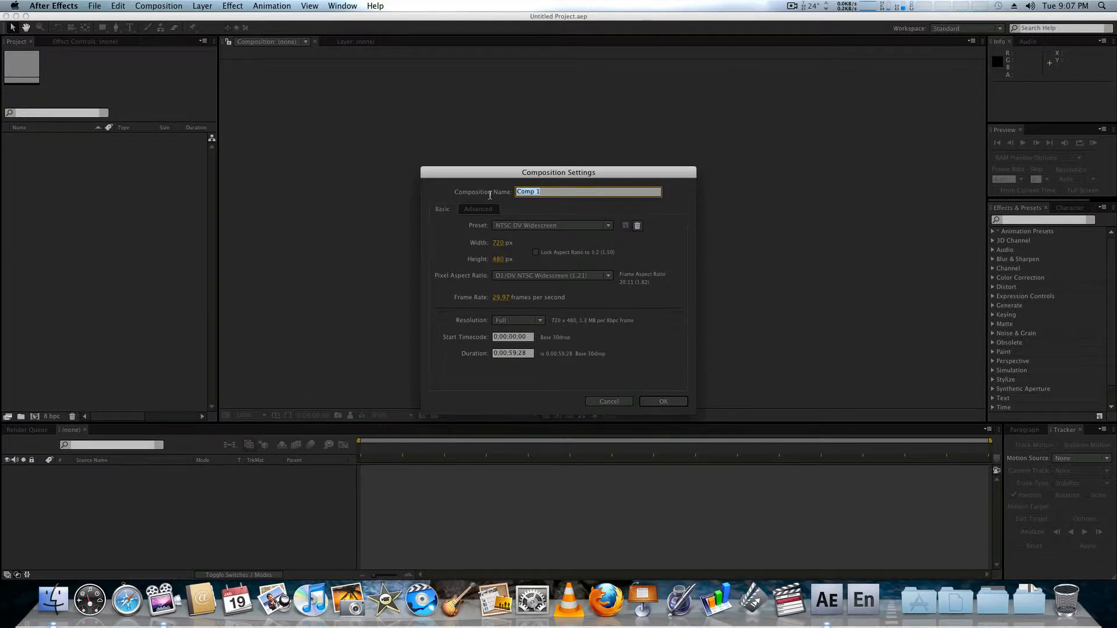
{"action": "type", "text": "Test"}
{"action": "left_click", "coordinate": [476, 210]}
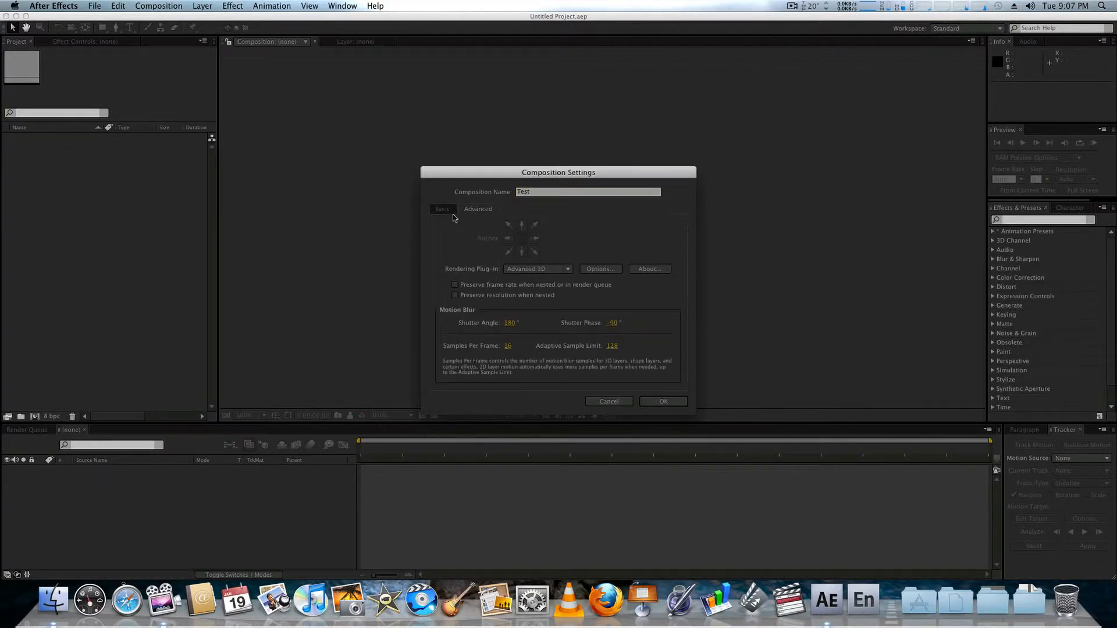
{"action": "left_click", "coordinate": [446, 215]}
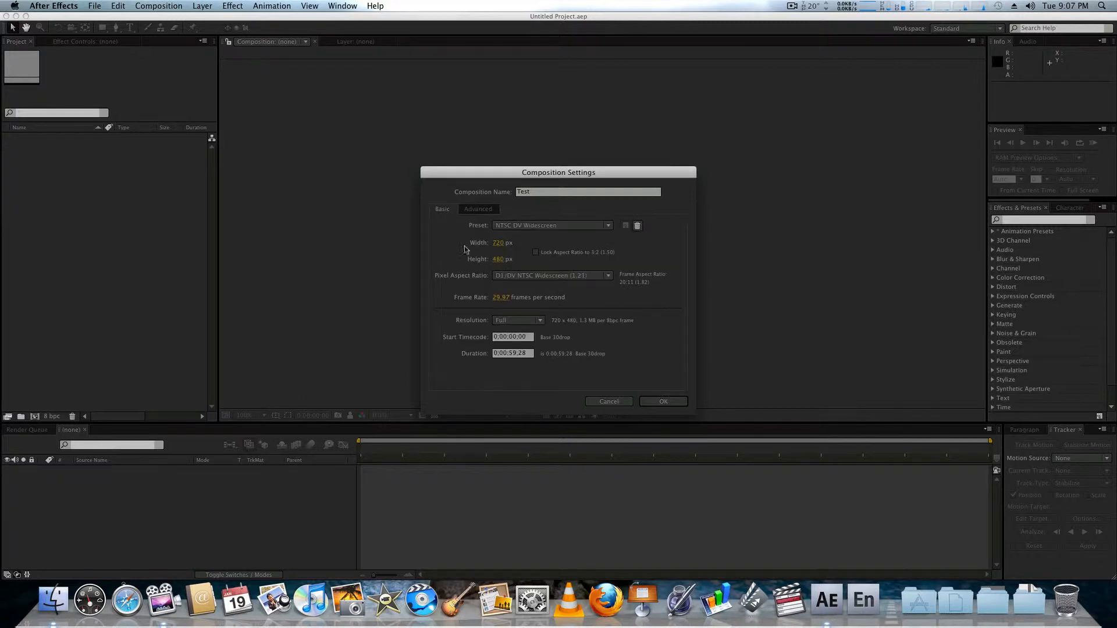
Step: Set the composition preset to NTSC DV Widescreen 23.976
{"action": "left_click", "coordinate": [553, 227]}
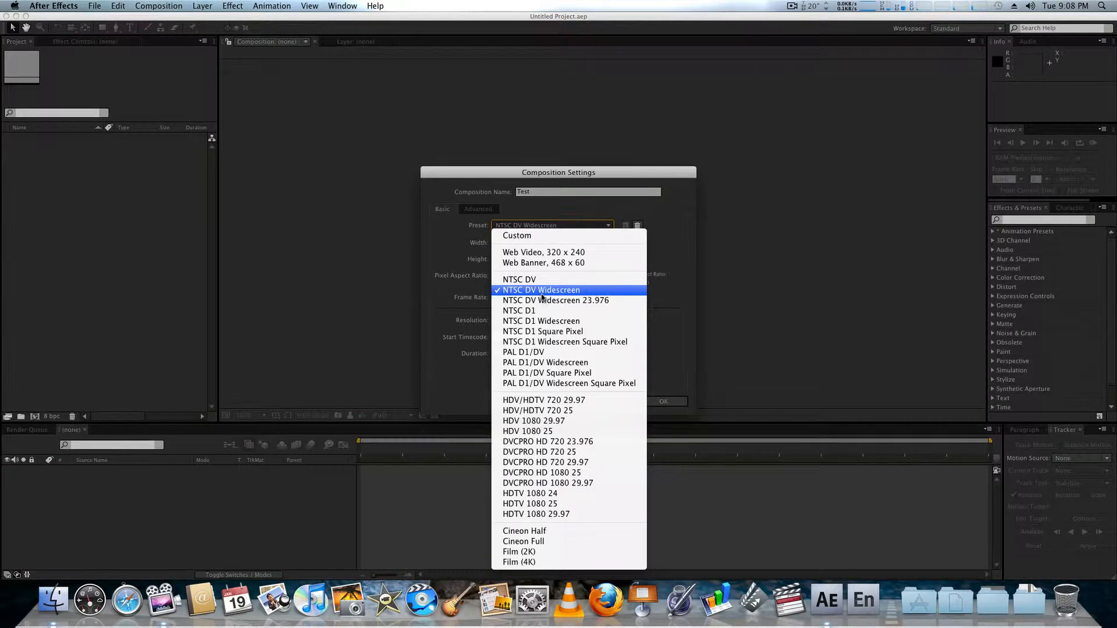
{"action": "left_click", "coordinate": [608, 301]}
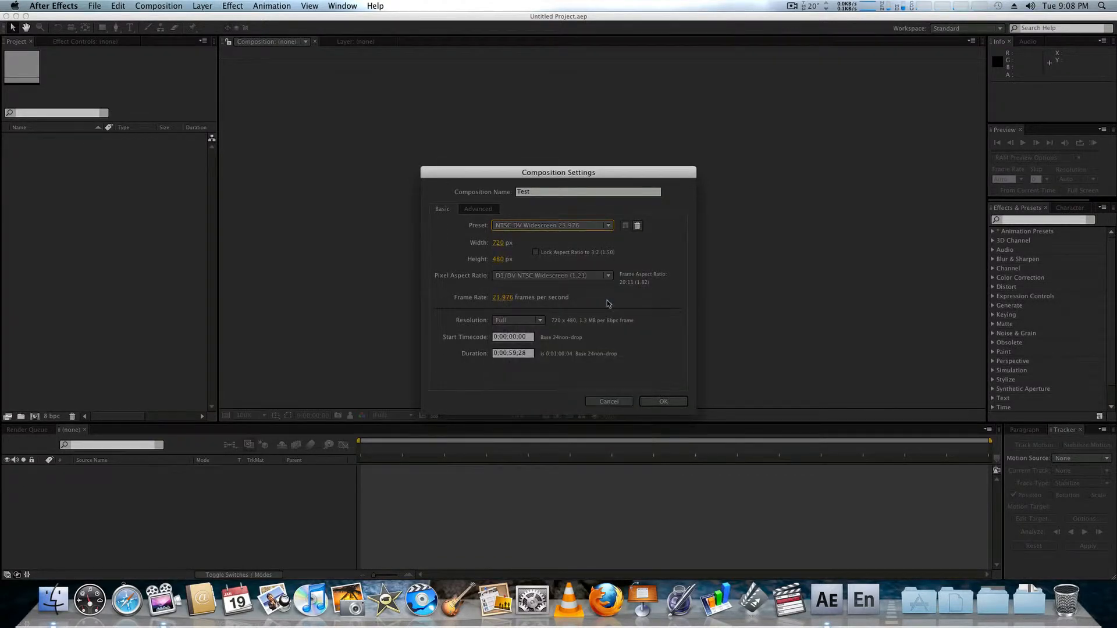
{"action": "left_click", "coordinate": [505, 243]}
{"action": "left_click", "coordinate": [571, 243]}
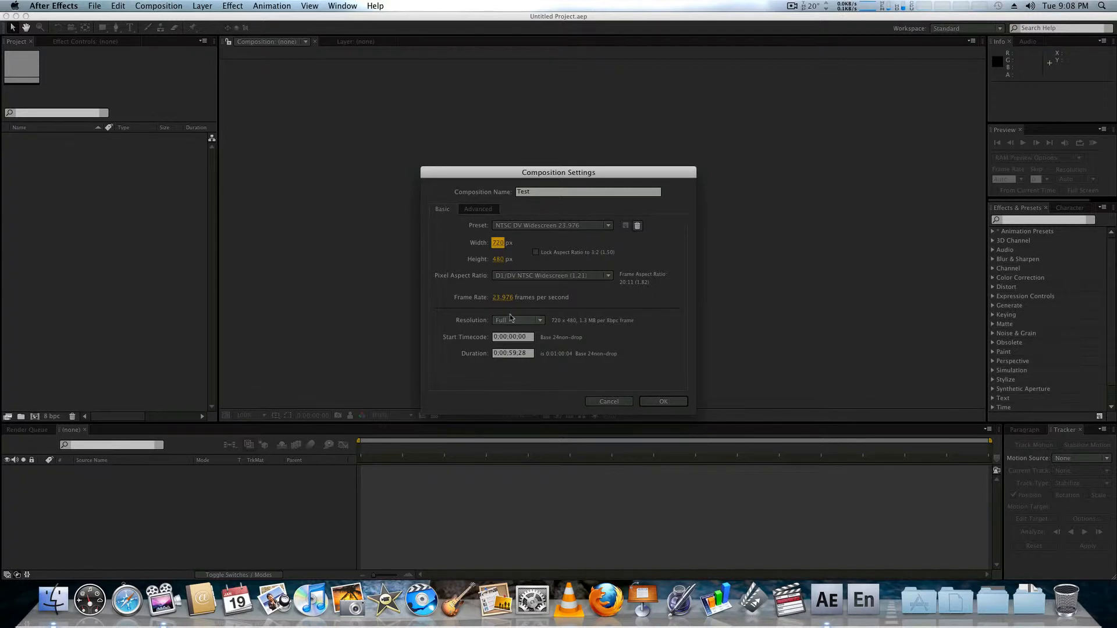
Step: Set the composition's duration to 0:00:10:00 and create it
{"action": "left_click", "coordinate": [529, 353]}
{"action": "key", "text": "BackSpace"}
{"action": "key", "text": "BackSpace"}
{"action": "key", "text": "BackSpace"}
{"action": "key", "text": "BackSpace"}
{"action": "left_click", "coordinate": [671, 403]}
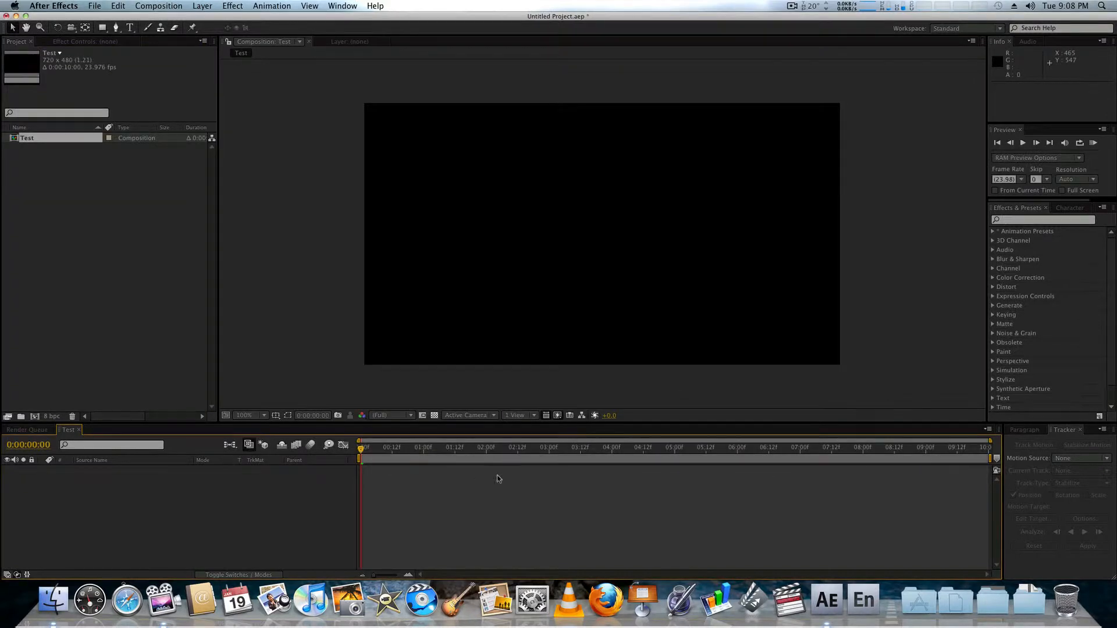
{"action": "left_click_drag", "start_coordinate": [416, 464], "coordinate": [324, 503]}
{"action": "left_click_drag", "start_coordinate": [383, 446], "coordinate": [272, 466]}
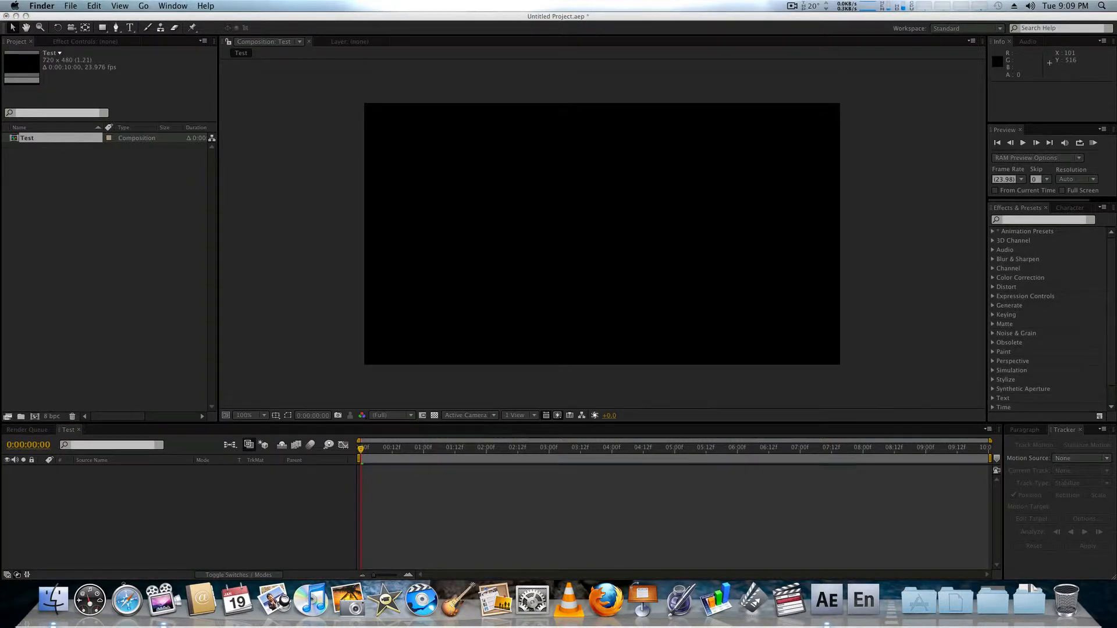
Step: Switch to Finder and import Untitled-1.mov from the Clips folder into the After Effects project
{"action": "left_click_drag", "start_coordinate": [1116, 251], "coordinate": [705, 250]}
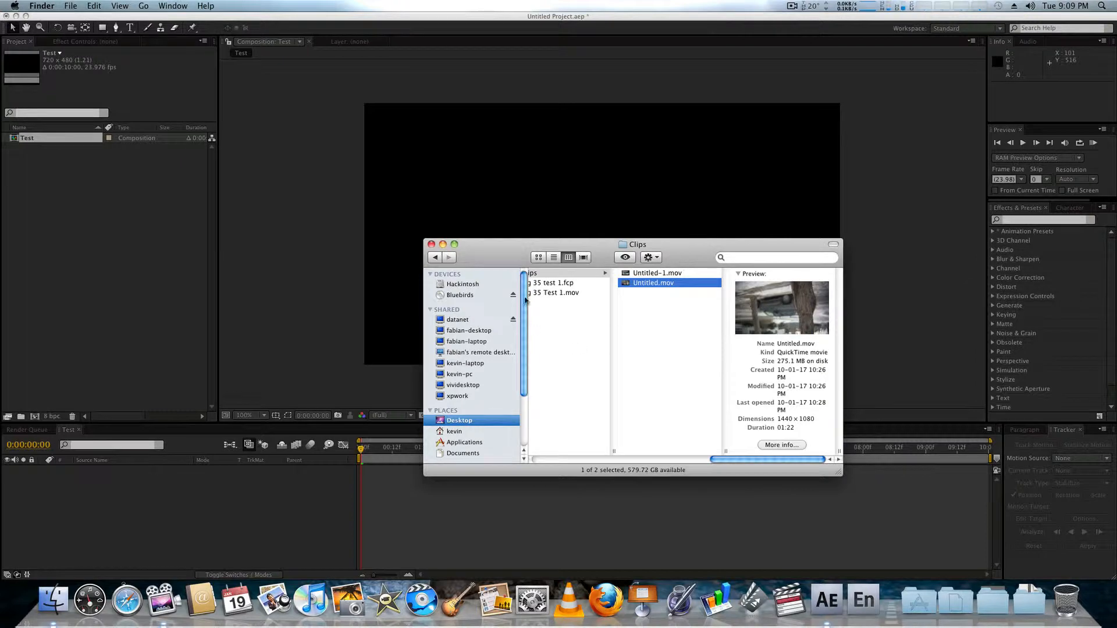
{"action": "mouse_move", "coordinate": [716, 460]}
{"action": "left_mouse_down"}
{"action": "mouse_move", "coordinate": [683, 460]}
{"action": "mouse_move", "coordinate": [708, 460]}
{"action": "left_mouse_up"}
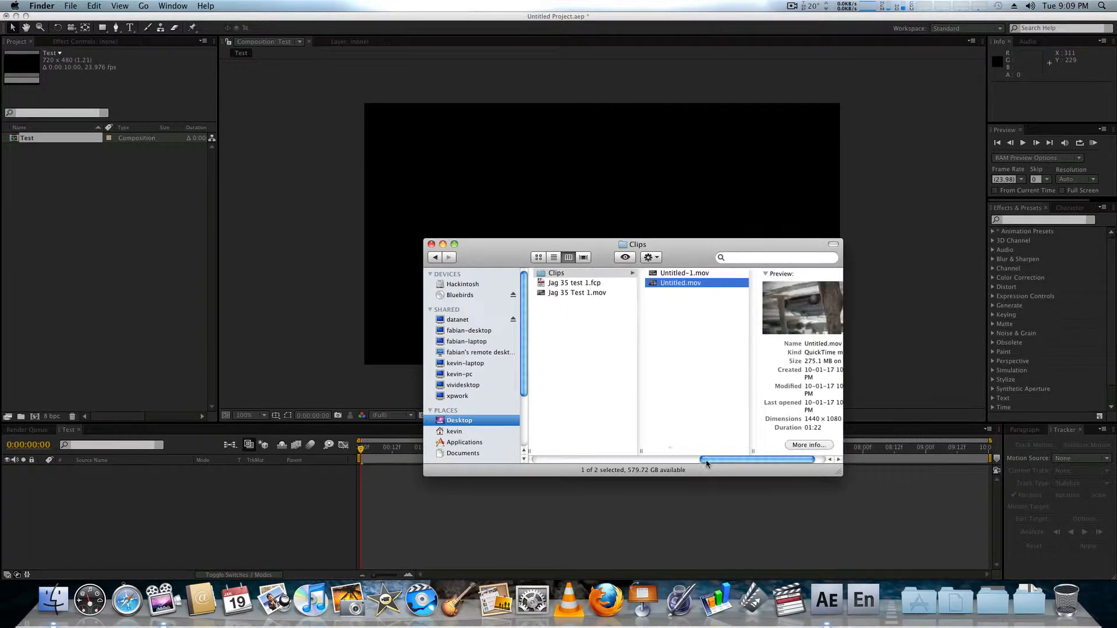
{"action": "left_click", "coordinate": [721, 273]}
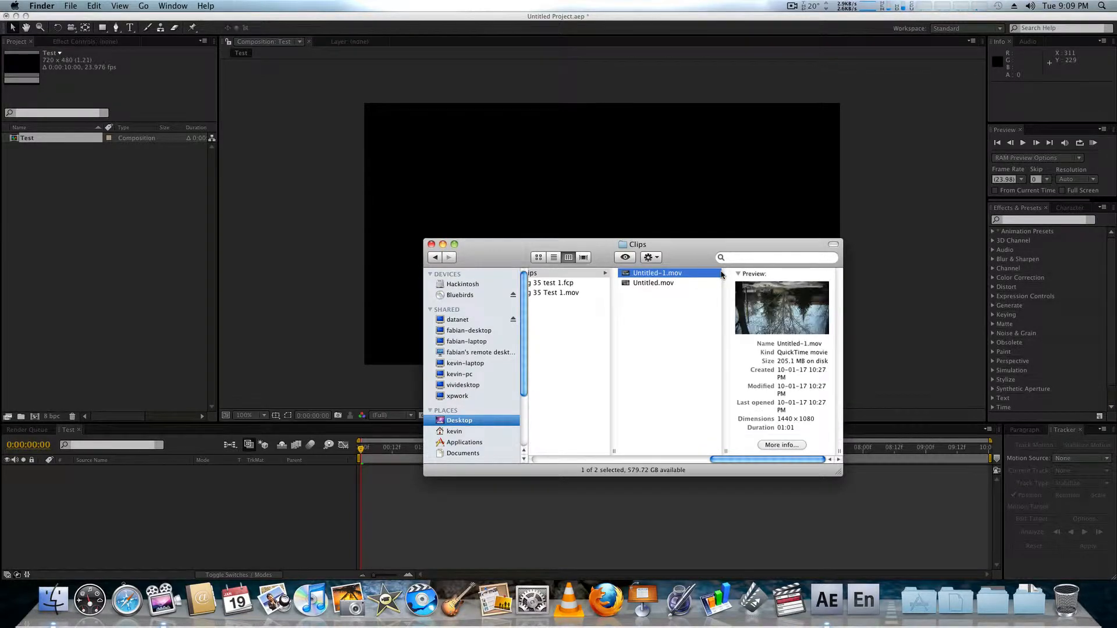
{"action": "left_click", "coordinate": [673, 284]}
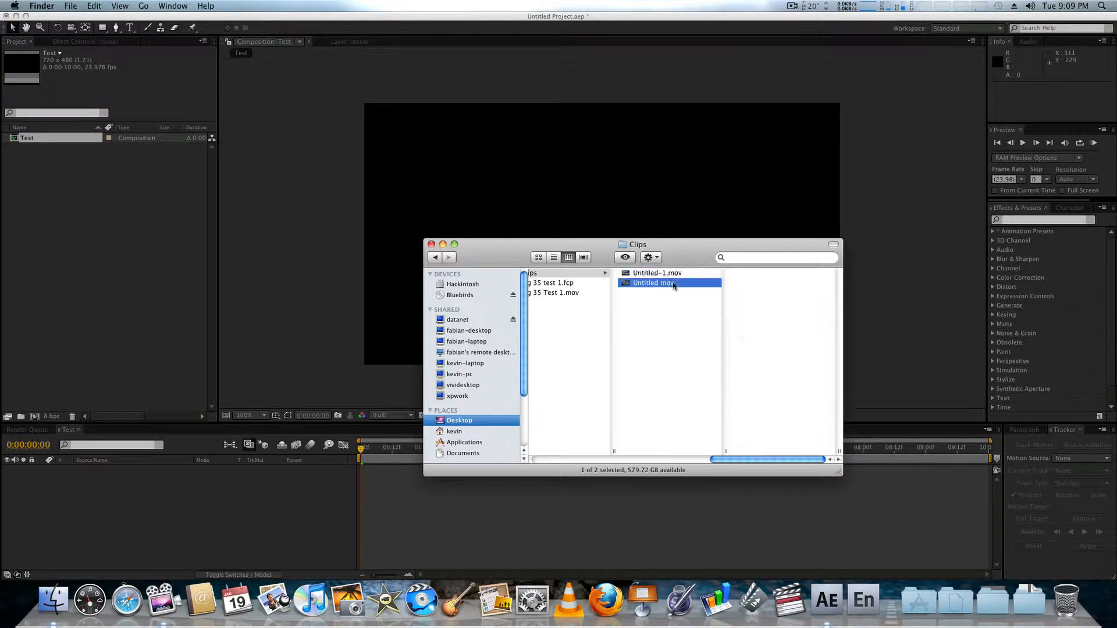
{"action": "left_click", "coordinate": [682, 274]}
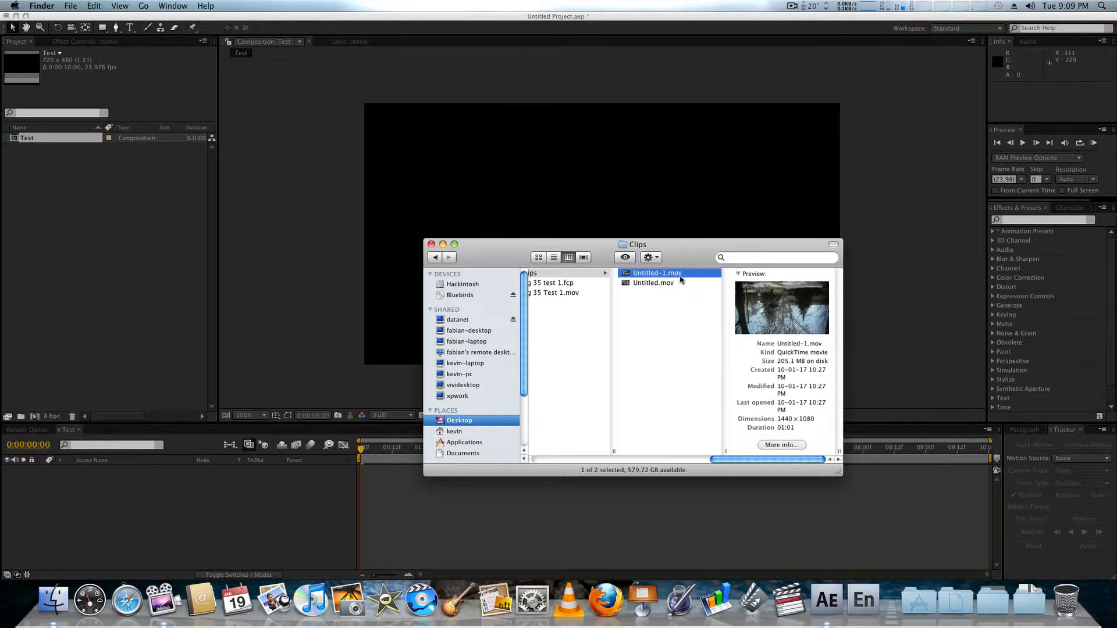
{"action": "left_click_drag", "start_coordinate": [680, 256], "coordinate": [140, 184]}
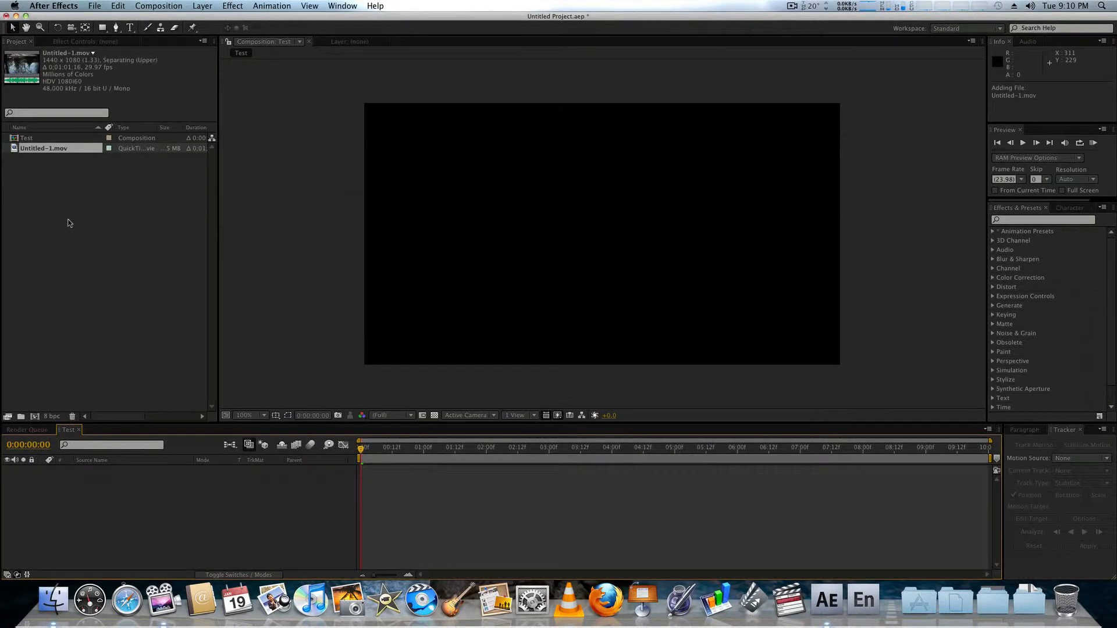
{"action": "left_click", "coordinate": [44, 137]}
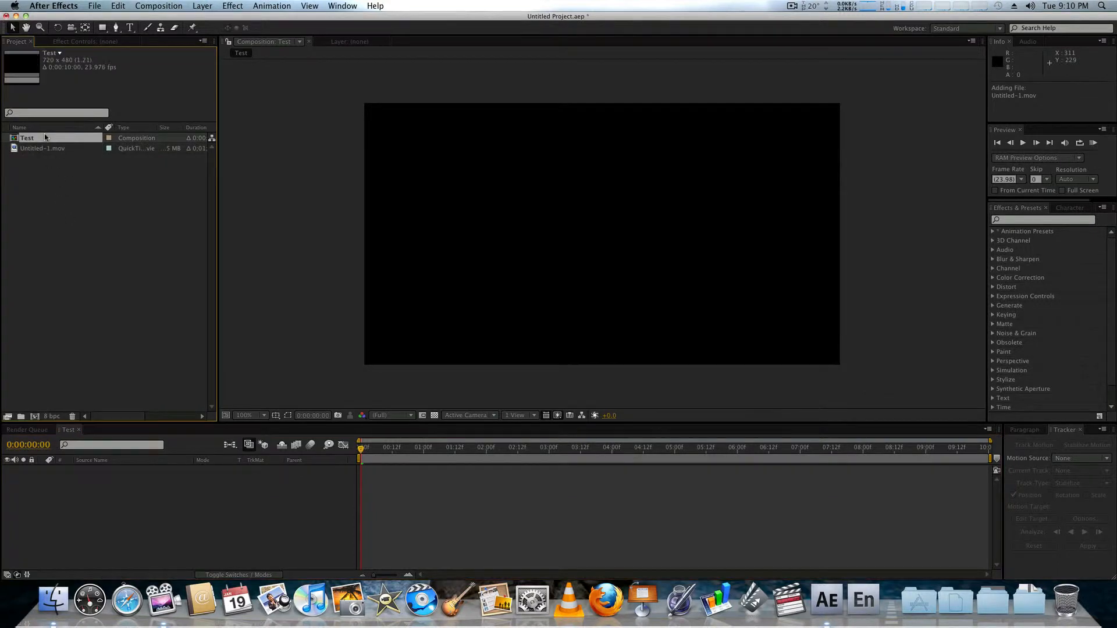
{"action": "left_click", "coordinate": [59, 215]}
{"action": "left_click", "coordinate": [35, 149]}
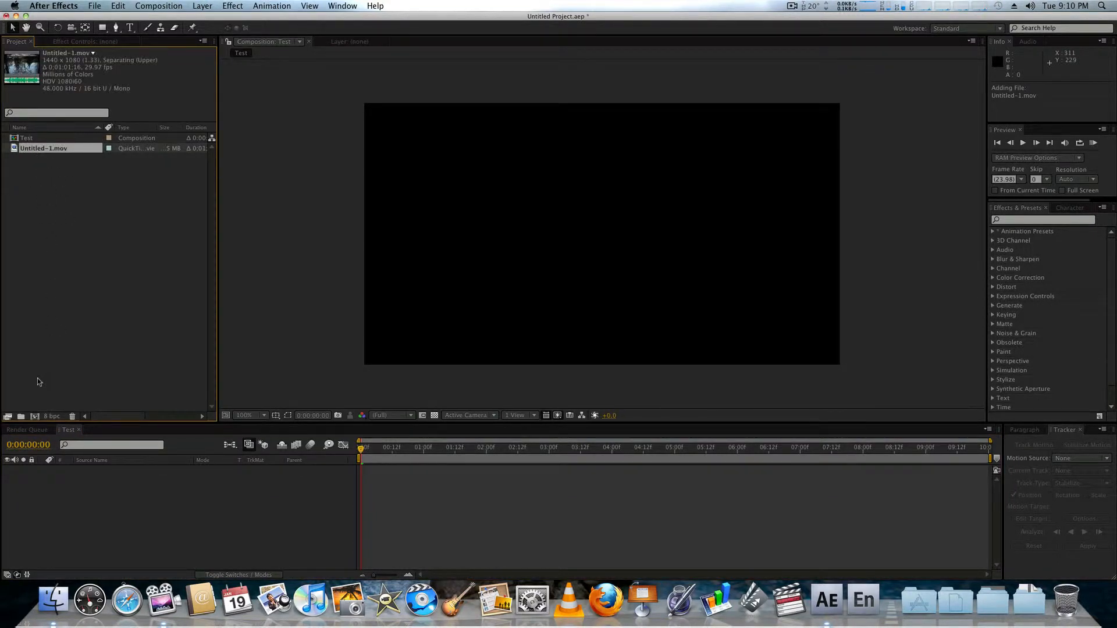
Step: Create a new folder in the project and name it Footage
{"action": "left_click", "coordinate": [20, 417]}
{"action": "left_click", "coordinate": [46, 186]}
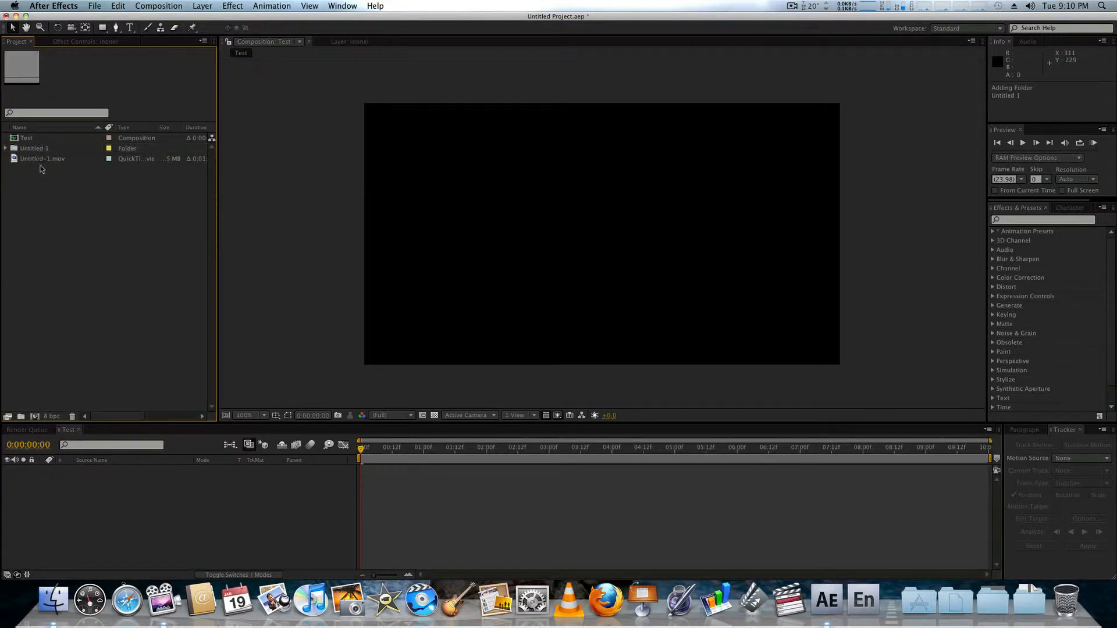
{"action": "left_click", "coordinate": [39, 153]}
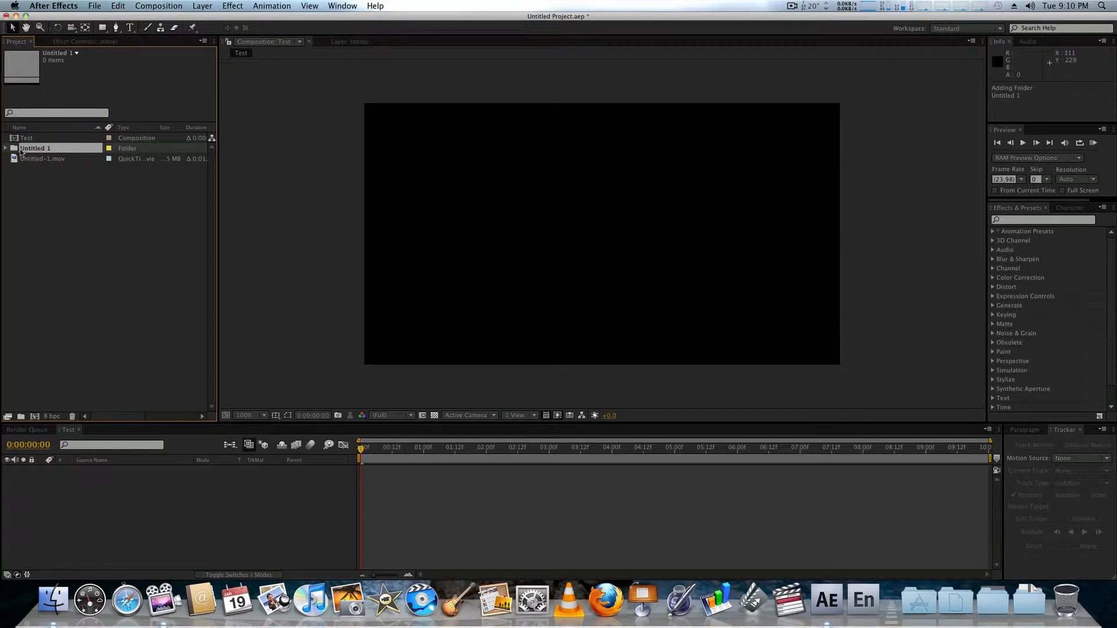
{"action": "key", "text": "Return"}
{"action": "type", "text": "Uootage"}
{"action": "key", "text": "Return"}
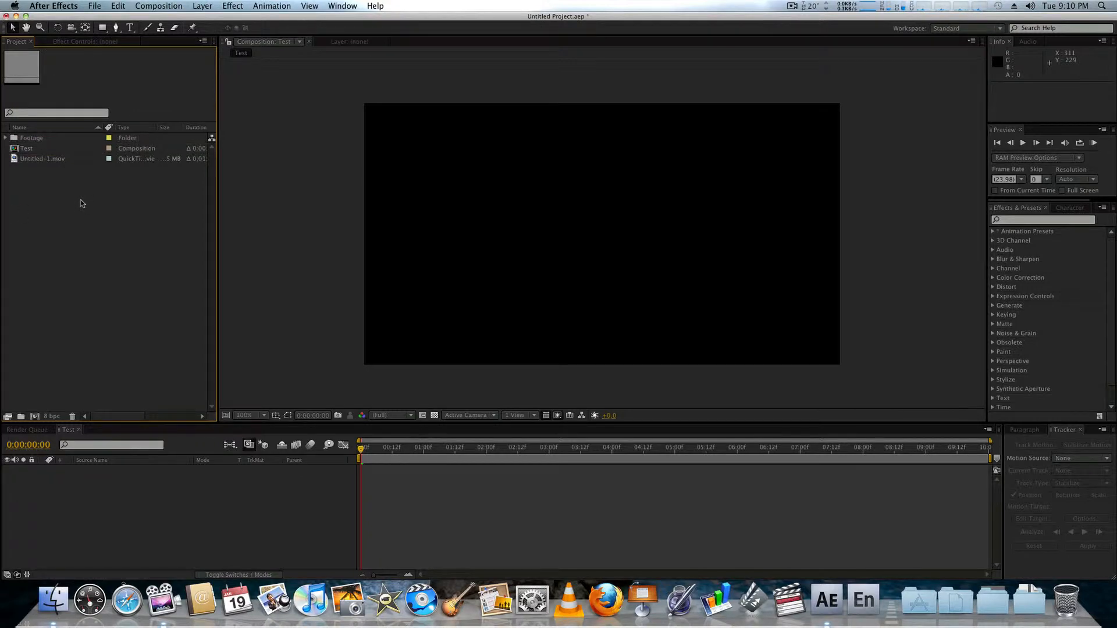
Step: Move Untitled-1.mov into the Footage folder and expand the folder to show its contents
{"action": "left_click", "coordinate": [49, 158]}
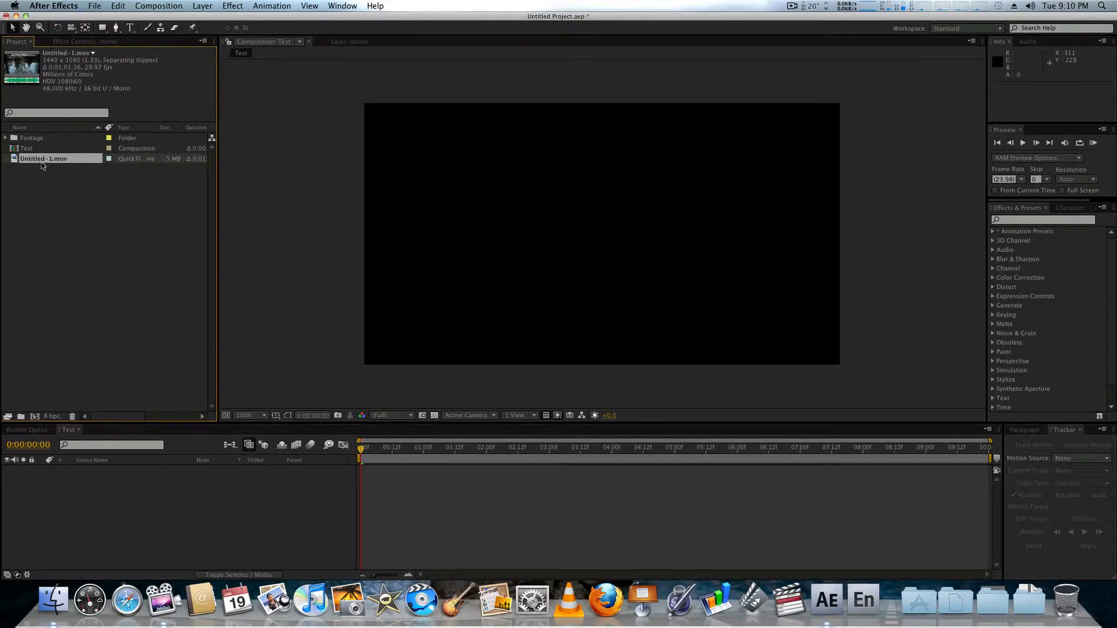
{"action": "left_click_drag", "start_coordinate": [42, 166], "coordinate": [26, 139]}
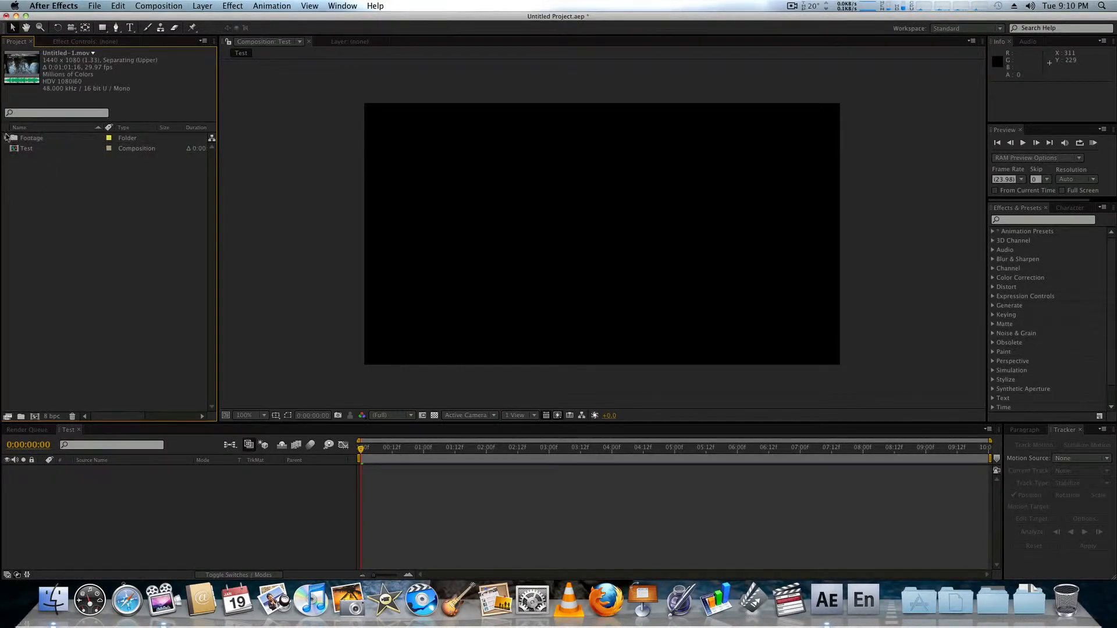
{"action": "left_click", "coordinate": [6, 139]}
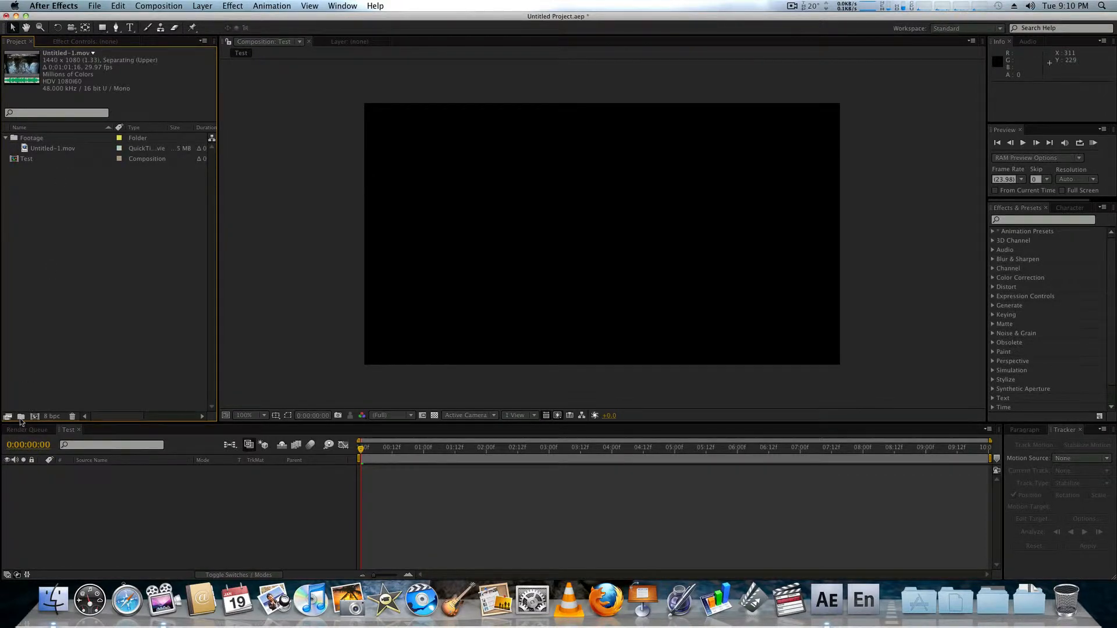
Step: Create a project folder named Comps and move the Test composition into it
{"action": "left_click", "coordinate": [21, 417]}
{"action": "type", "text": "Comps"}
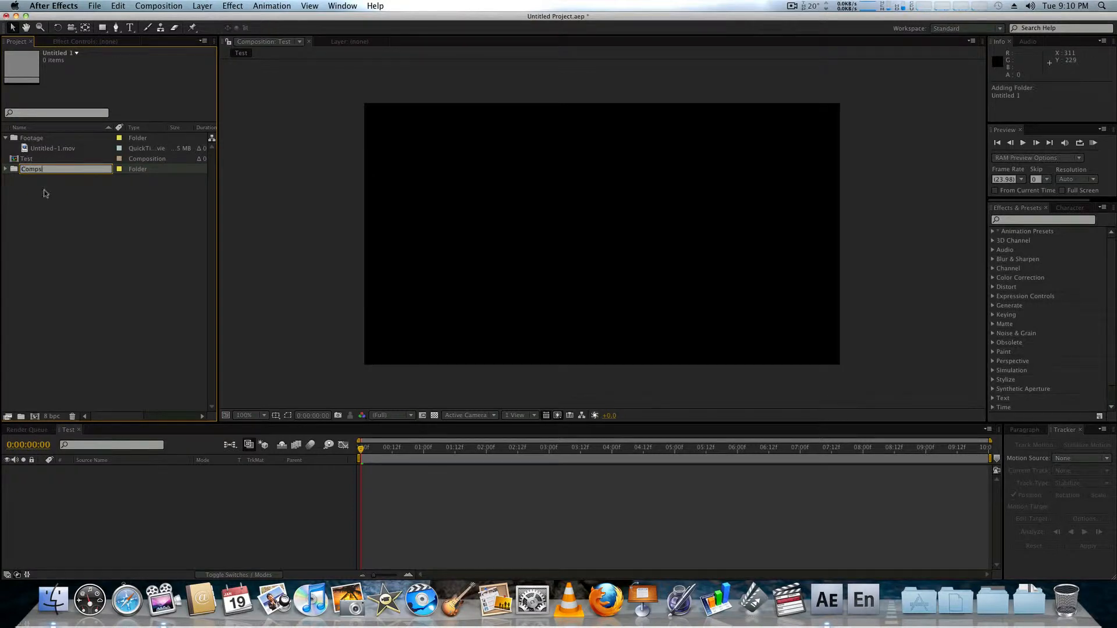
{"action": "key", "text": "Return"}
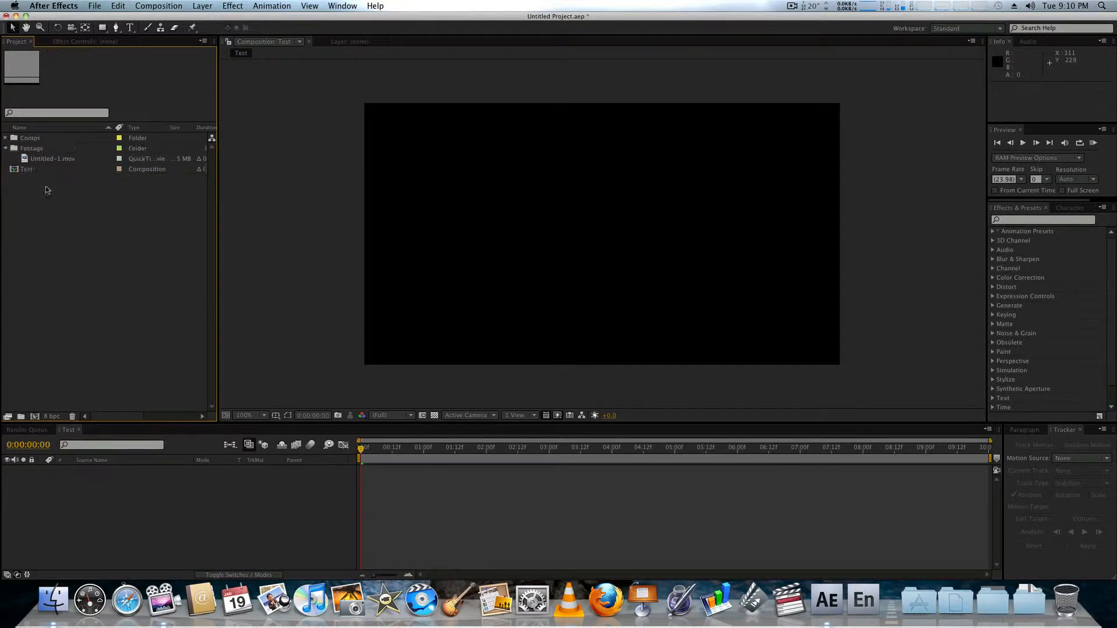
{"action": "left_click_drag", "start_coordinate": [31, 169], "coordinate": [35, 140]}
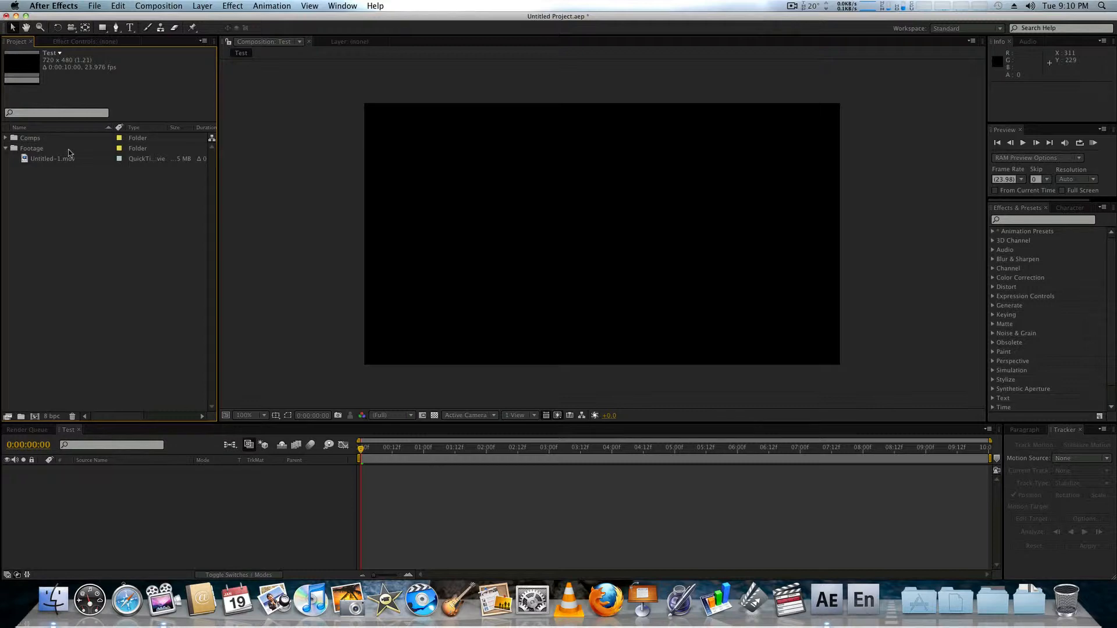
{"action": "left_click", "coordinate": [107, 310]}
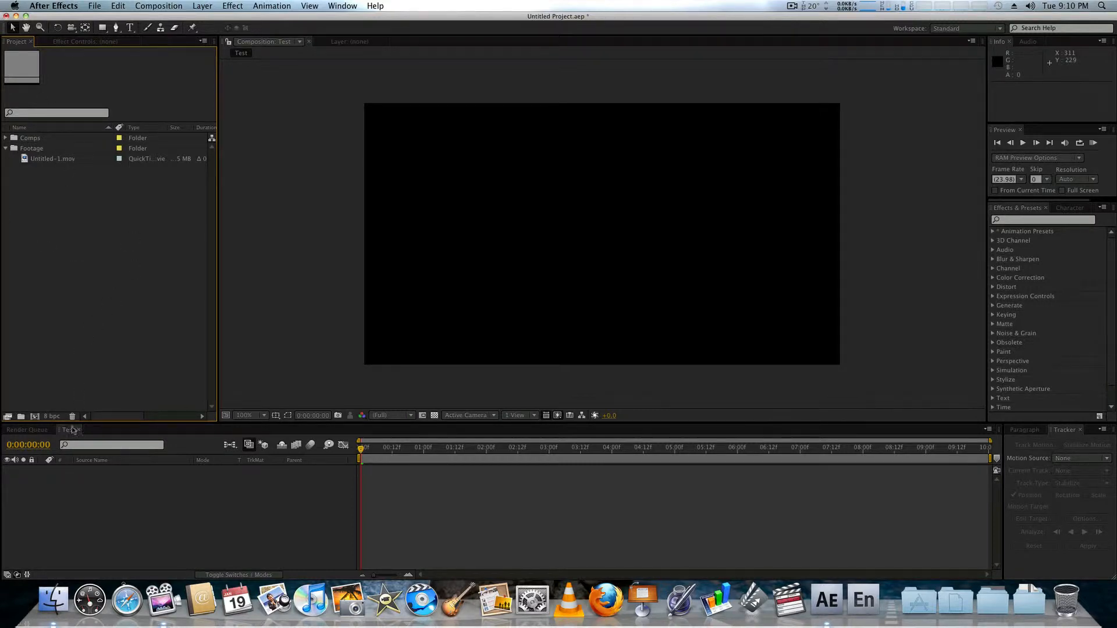
Step: Scrub the current time indicator along the empty Test timeline
{"action": "left_click", "coordinate": [71, 113]}
{"action": "left_click", "coordinate": [479, 465]}
{"action": "left_click", "coordinate": [457, 480]}
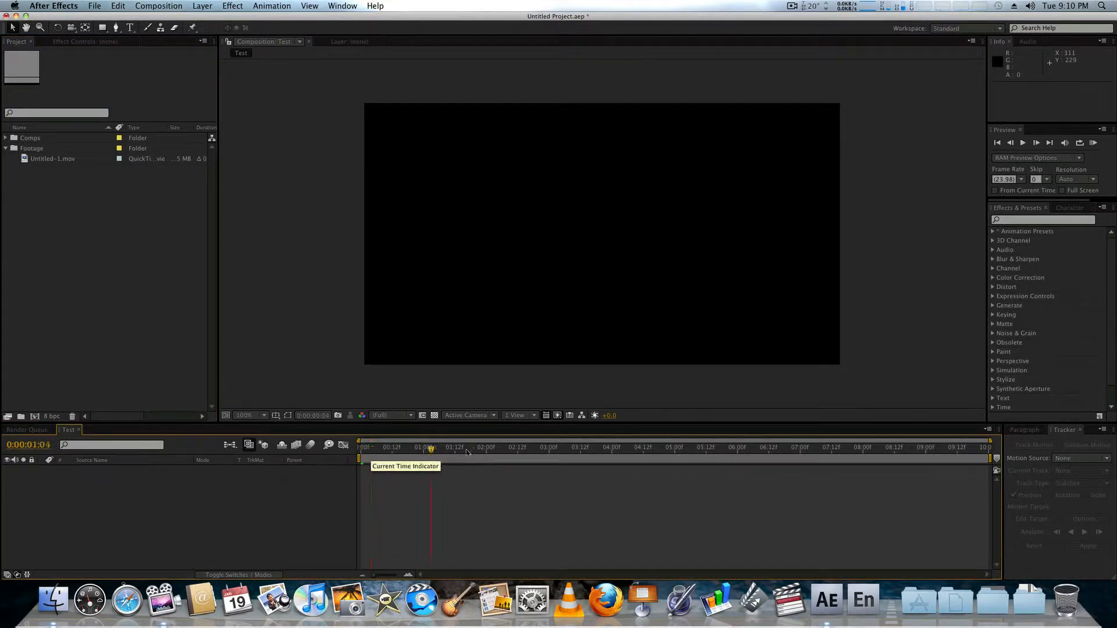
{"action": "left_click_drag", "start_coordinate": [455, 479], "coordinate": [486, 501]}
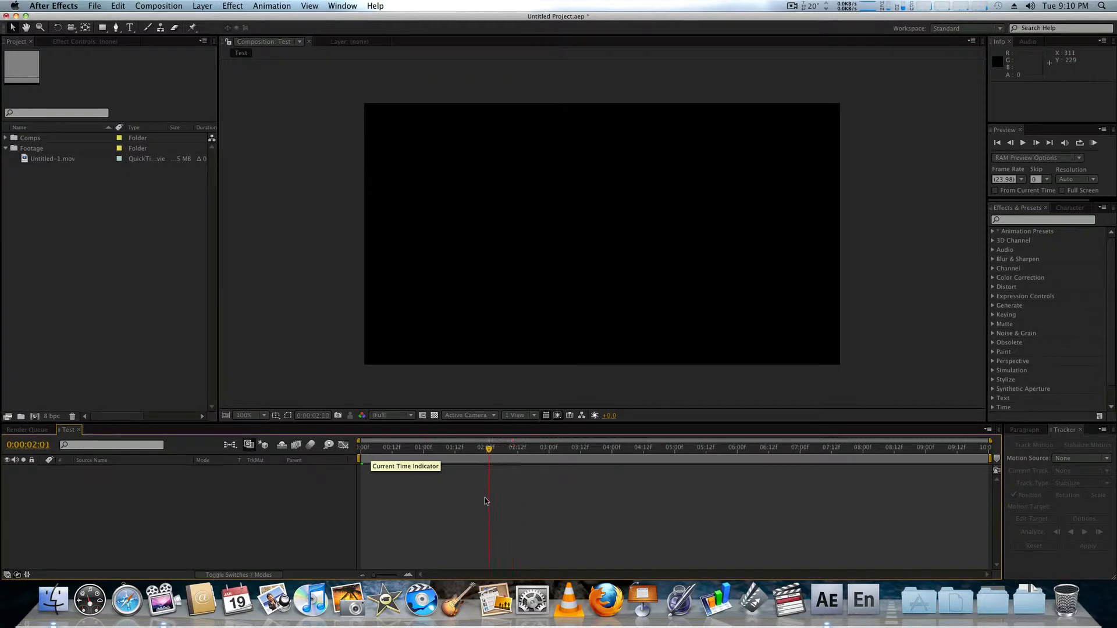
Step: Add Untitled-1.mov from the Footage folder to the Test timeline as a layer
{"action": "left_click", "coordinate": [94, 234]}
{"action": "left_click", "coordinate": [59, 164]}
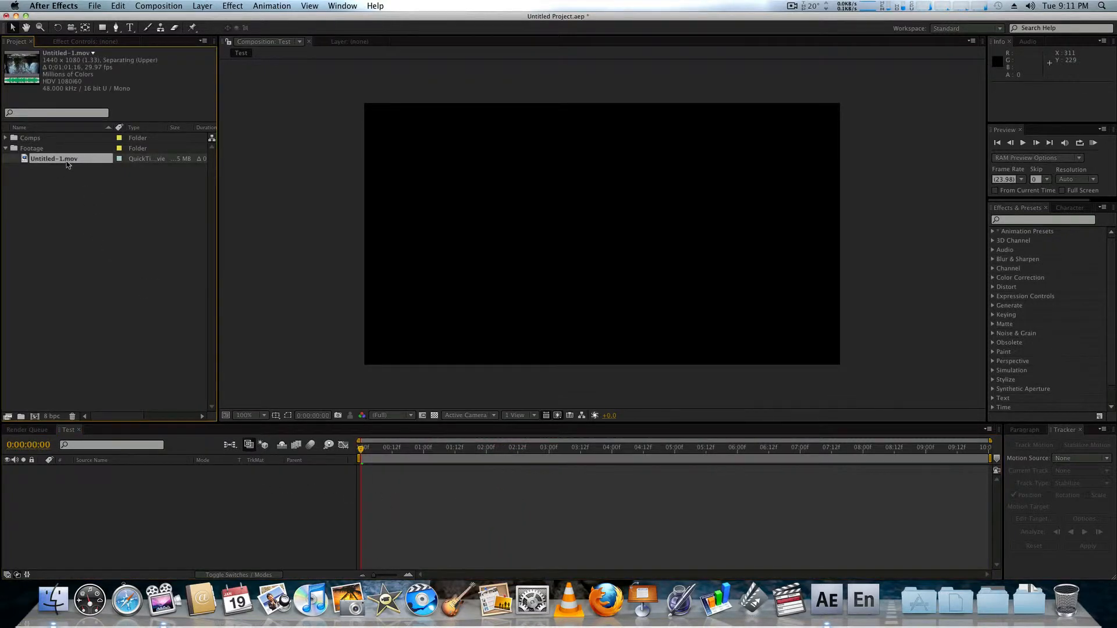
{"action": "left_click_drag", "start_coordinate": [38, 157], "coordinate": [147, 511]}
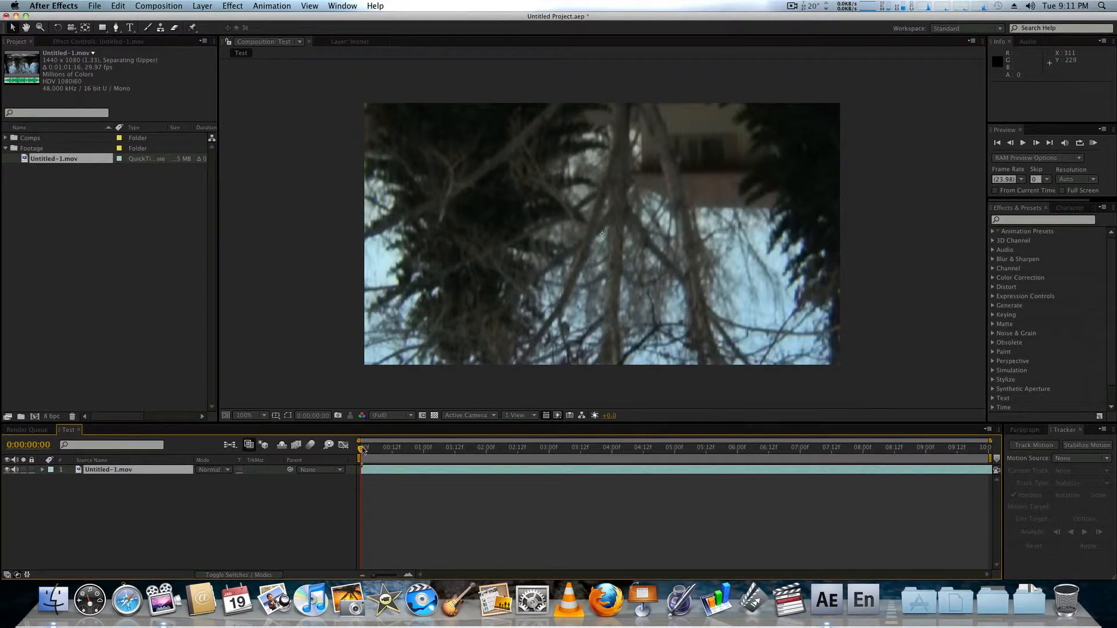
Step: Scrub the current time indicator back and forth through the Untitled-1.mov layer to preview its footage
{"action": "mouse_move", "coordinate": [361, 448]}
{"action": "left_mouse_down"}
{"action": "mouse_move", "coordinate": [411, 455]}
{"action": "mouse_move", "coordinate": [662, 435]}
{"action": "mouse_move", "coordinate": [344, 434]}
{"action": "left_mouse_up"}
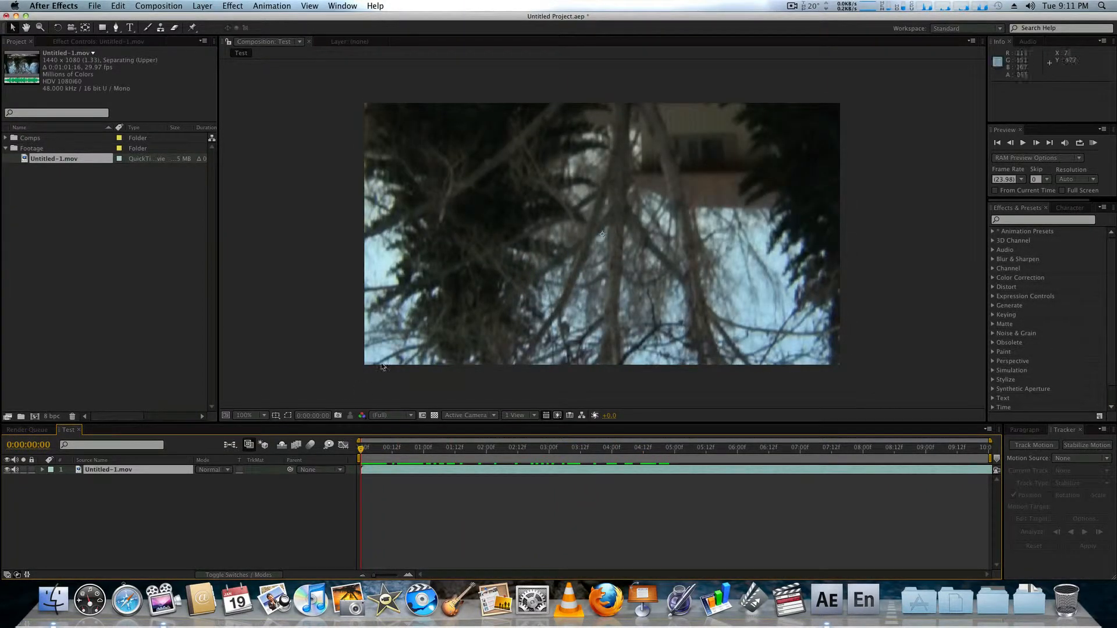
{"action": "left_click_drag", "start_coordinate": [362, 449], "coordinate": [402, 449]}
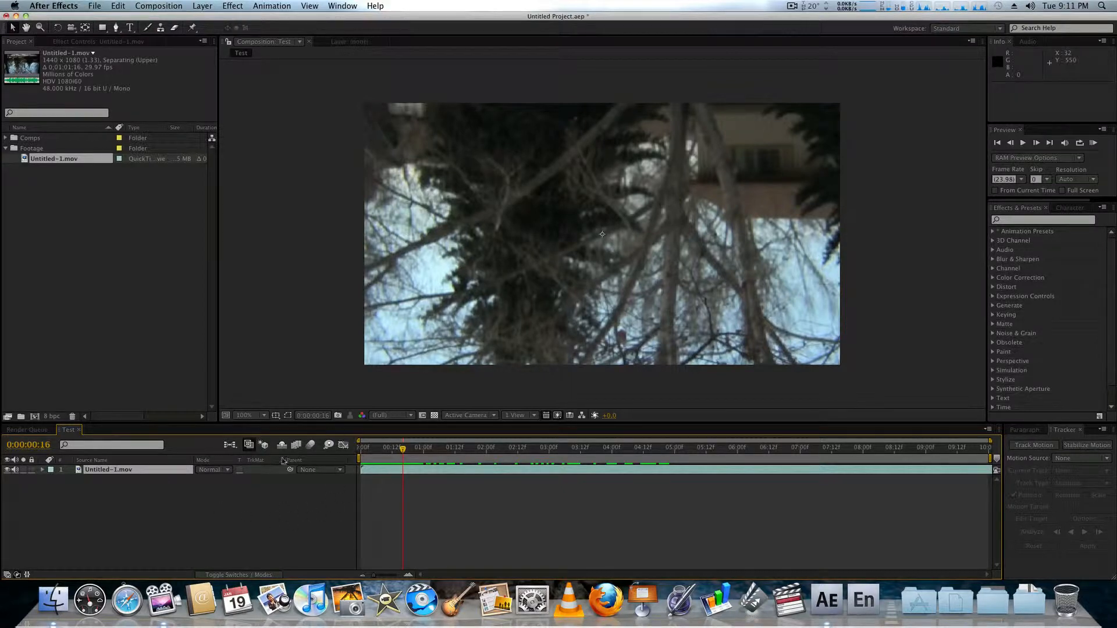
{"action": "left_click_drag", "start_coordinate": [402, 450], "coordinate": [779, 465]}
{"action": "left_click_drag", "start_coordinate": [480, 462], "coordinate": [338, 456]}
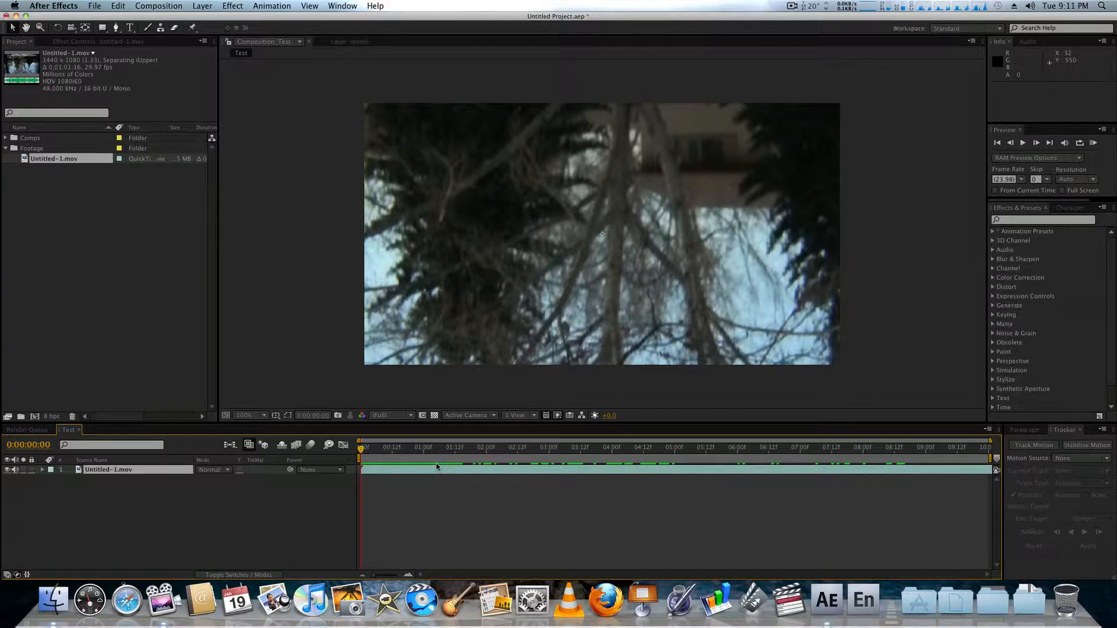
{"action": "left_click_drag", "start_coordinate": [361, 449], "coordinate": [400, 453]}
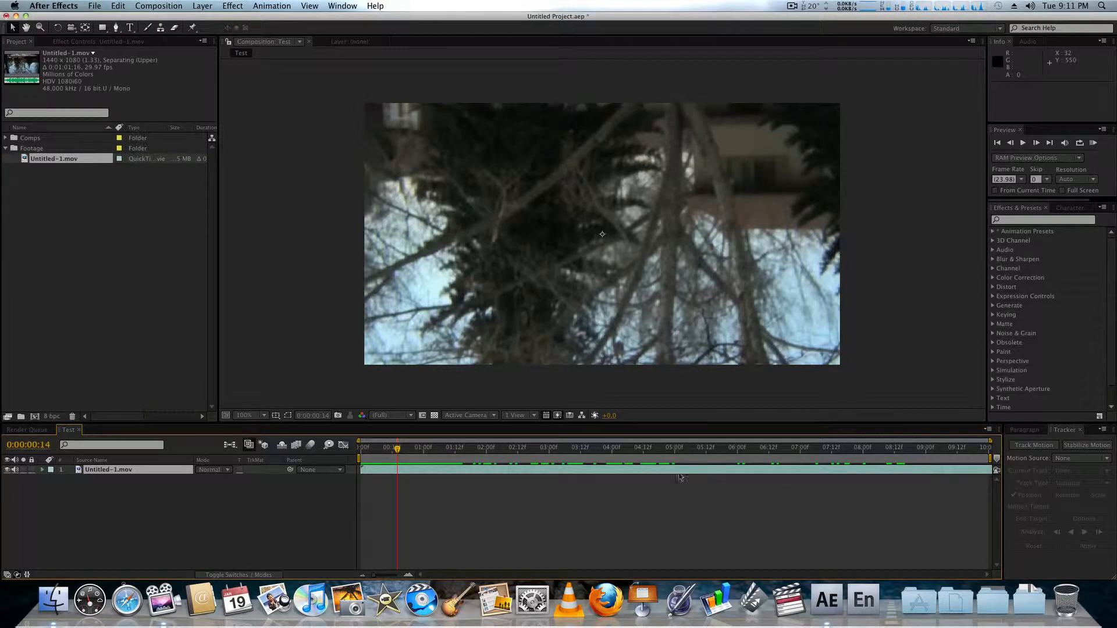
Step: Play the Test composition from its first frame to preview the footage, and return the current time indicator to the start
{"action": "left_click", "coordinate": [360, 446]}
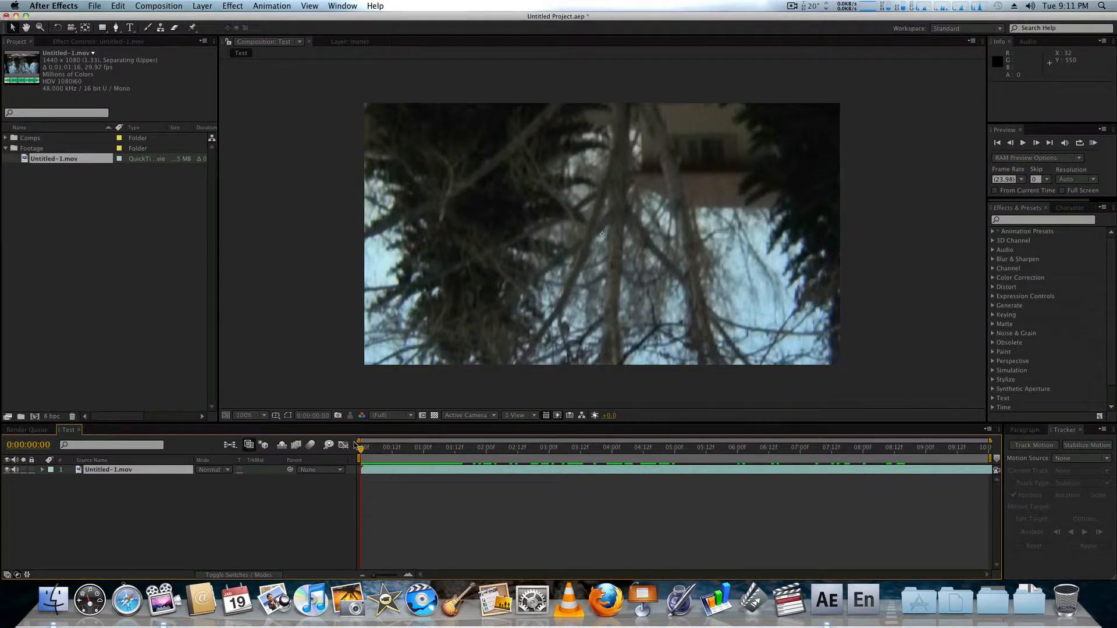
{"action": "key", "text": "space"}
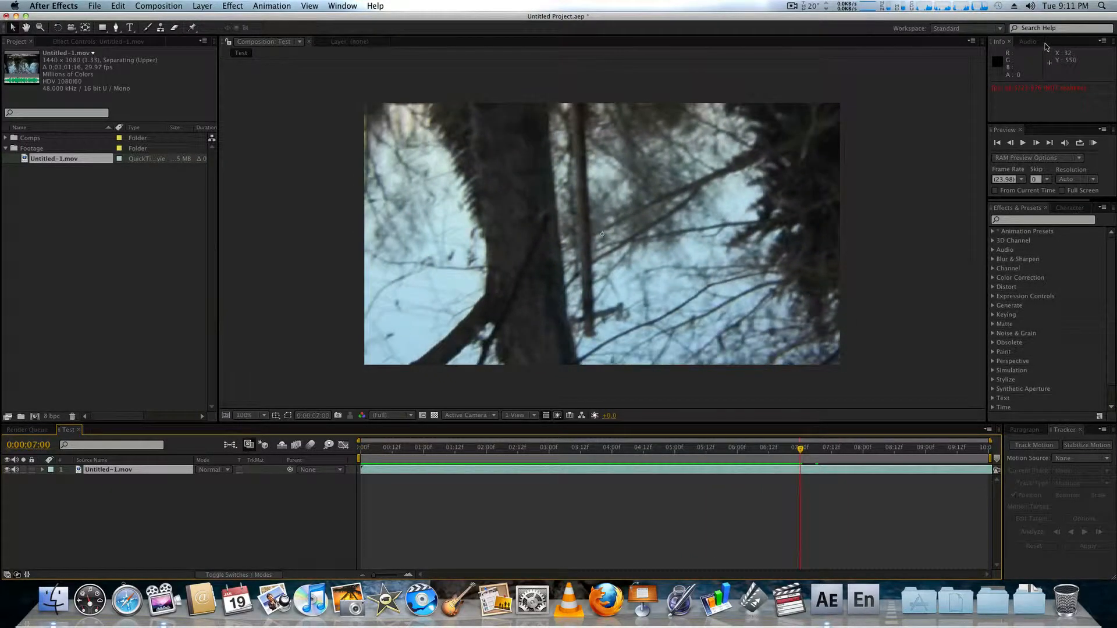
{"action": "left_click_drag", "start_coordinate": [597, 447], "coordinate": [360, 500]}
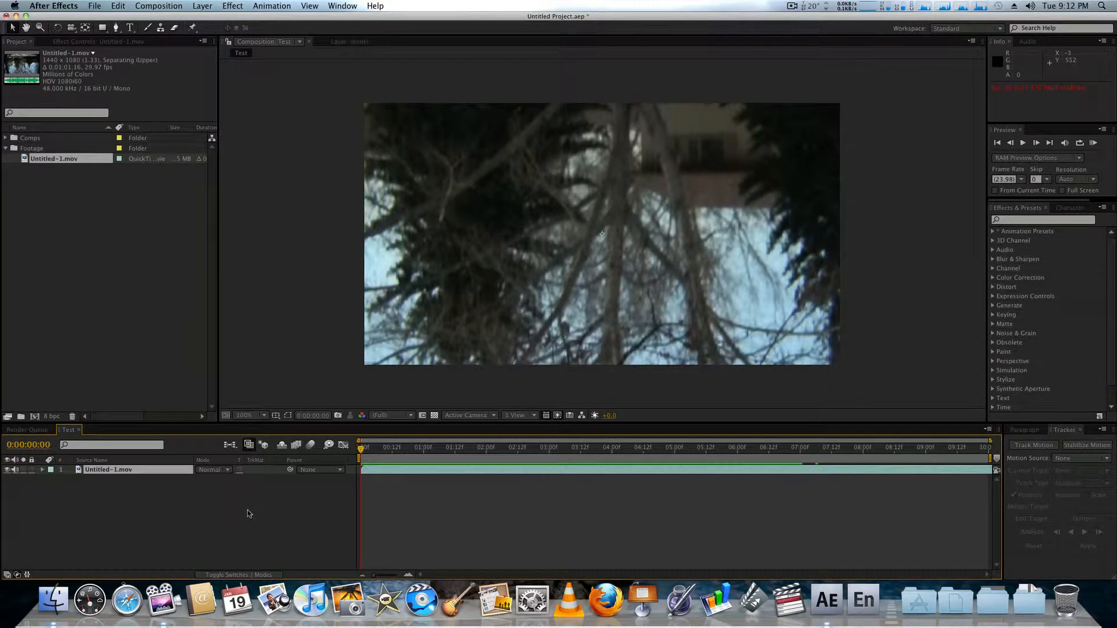
Step: Apply the Curves color correction effect to the Untitled-1.mov layer and bend its RGB curve downward to darken the image
{"action": "left_click", "coordinate": [112, 44]}
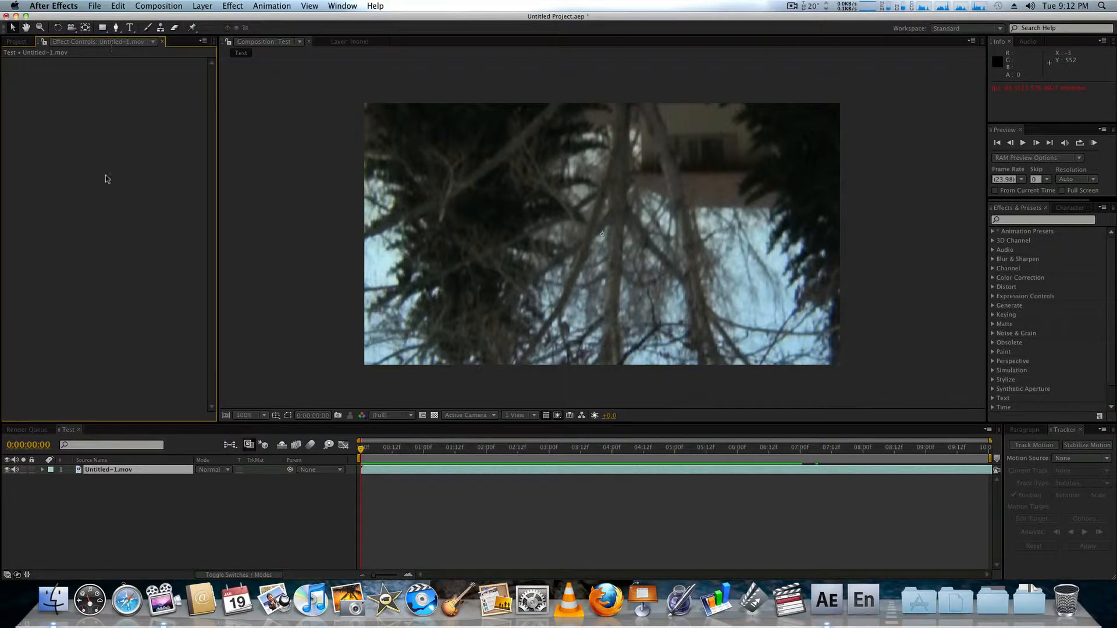
{"action": "left_click", "coordinate": [107, 478]}
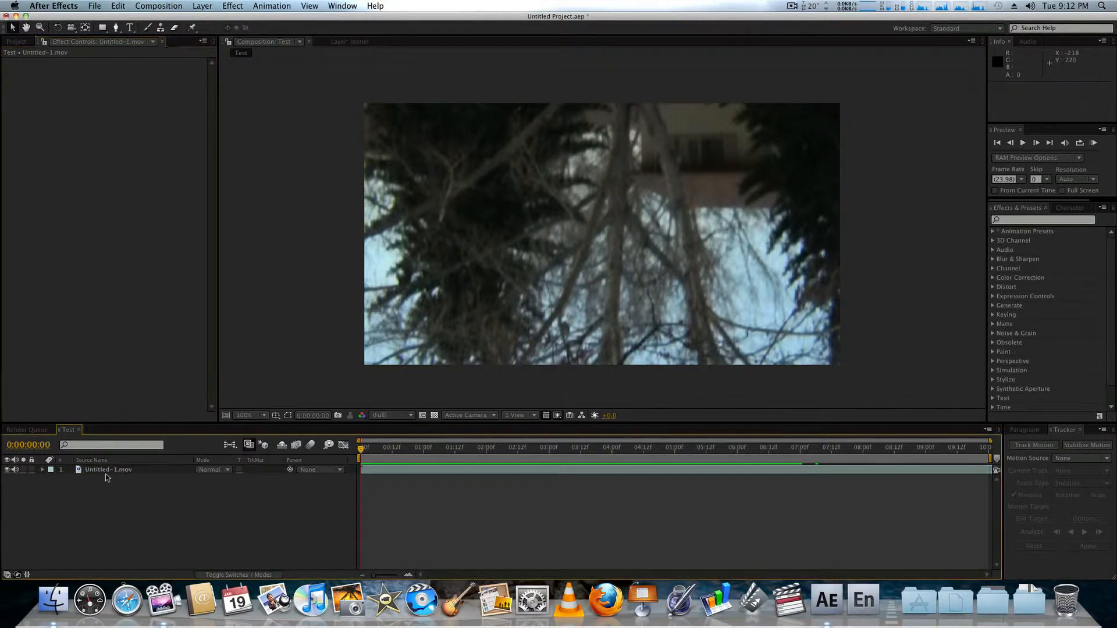
{"action": "left_click", "coordinate": [196, 5]}
{"action": "left_click", "coordinate": [196, 4]}
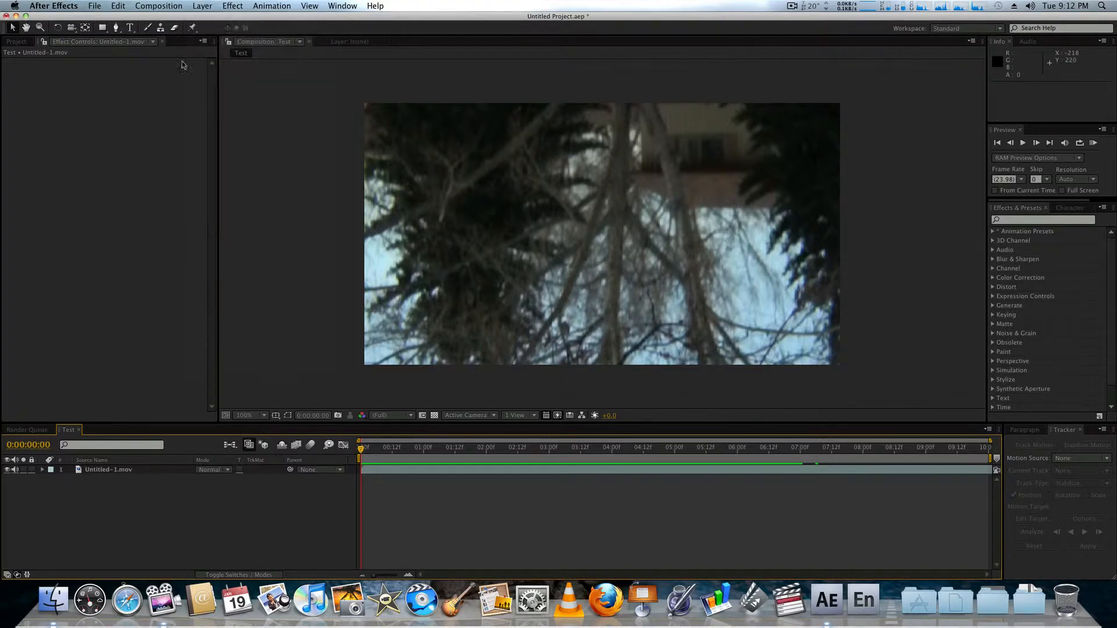
{"action": "left_click", "coordinate": [103, 472]}
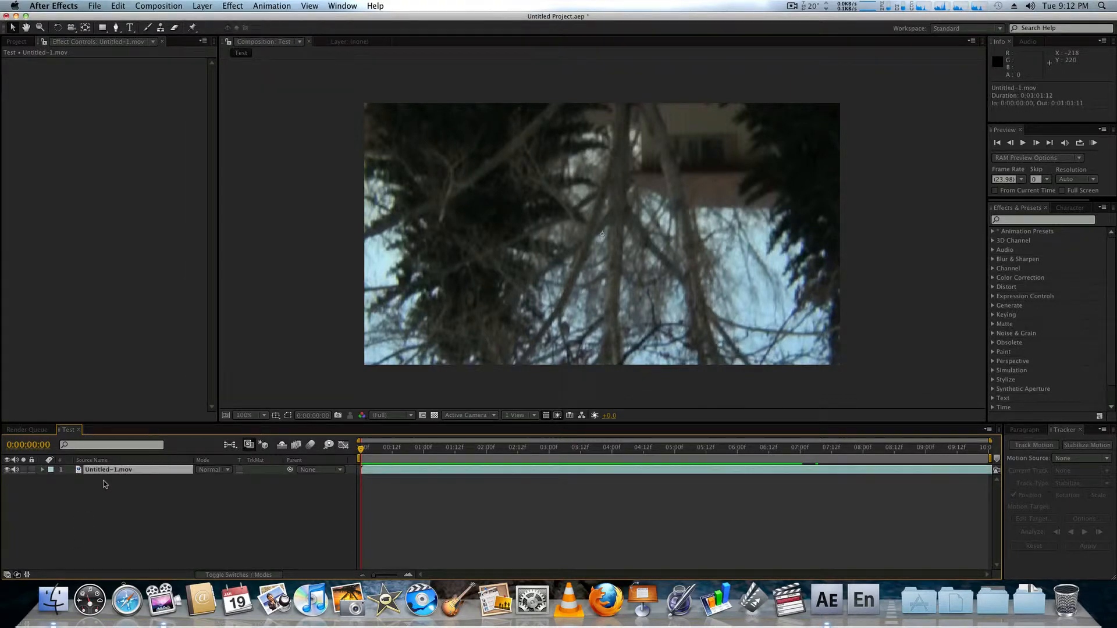
{"action": "left_click", "coordinate": [226, 5]}
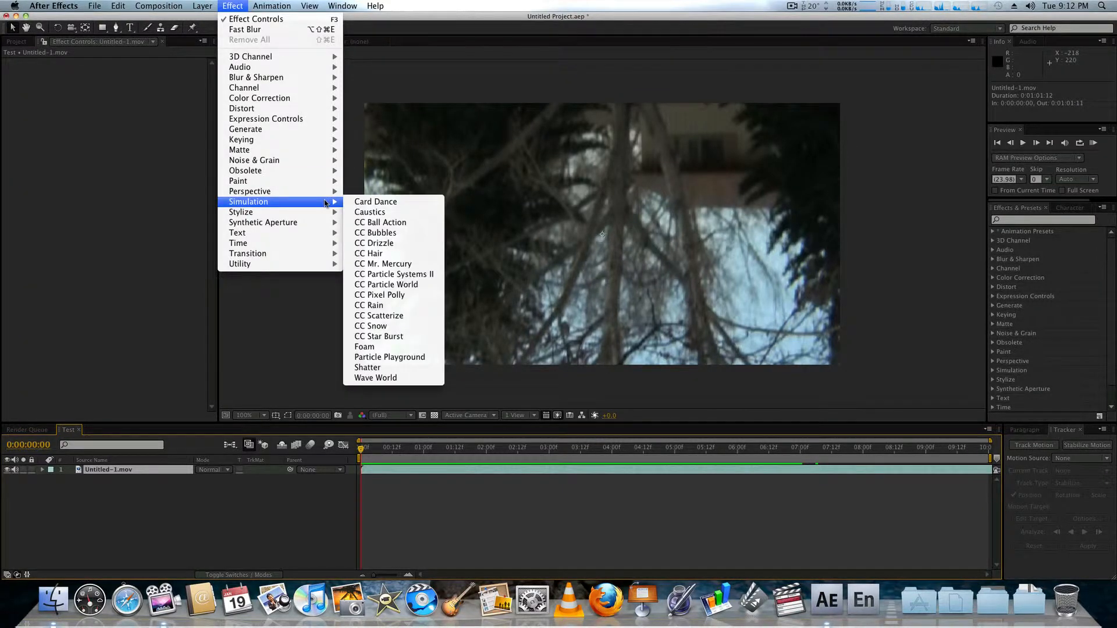
{"action": "mouse_move", "coordinate": [314, 225]}
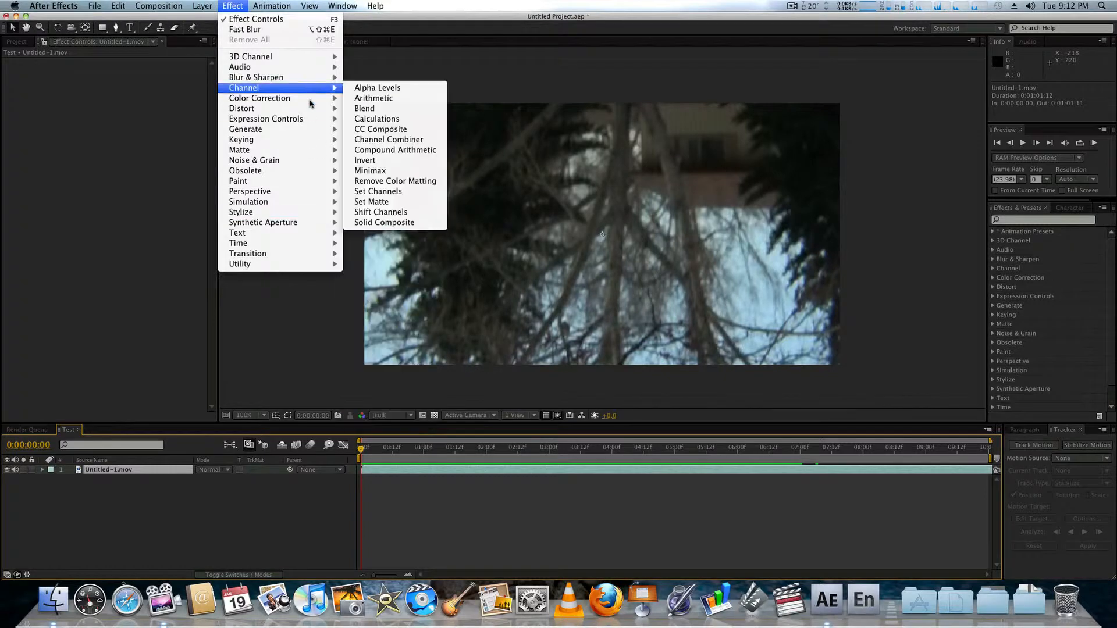
{"action": "mouse_move", "coordinate": [310, 104]}
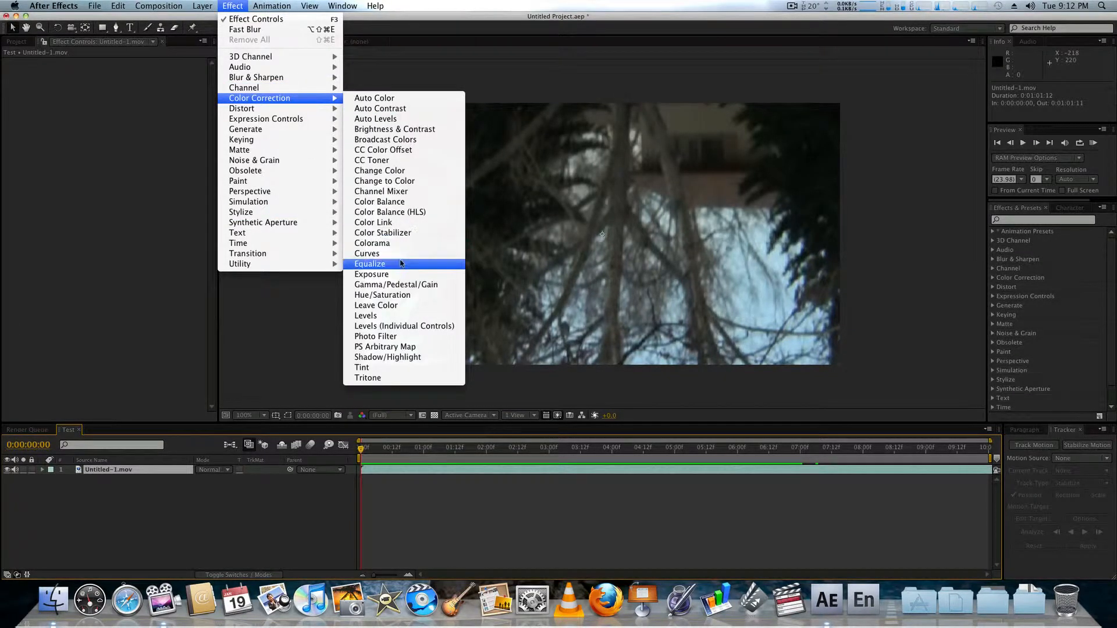
{"action": "left_click", "coordinate": [372, 254]}
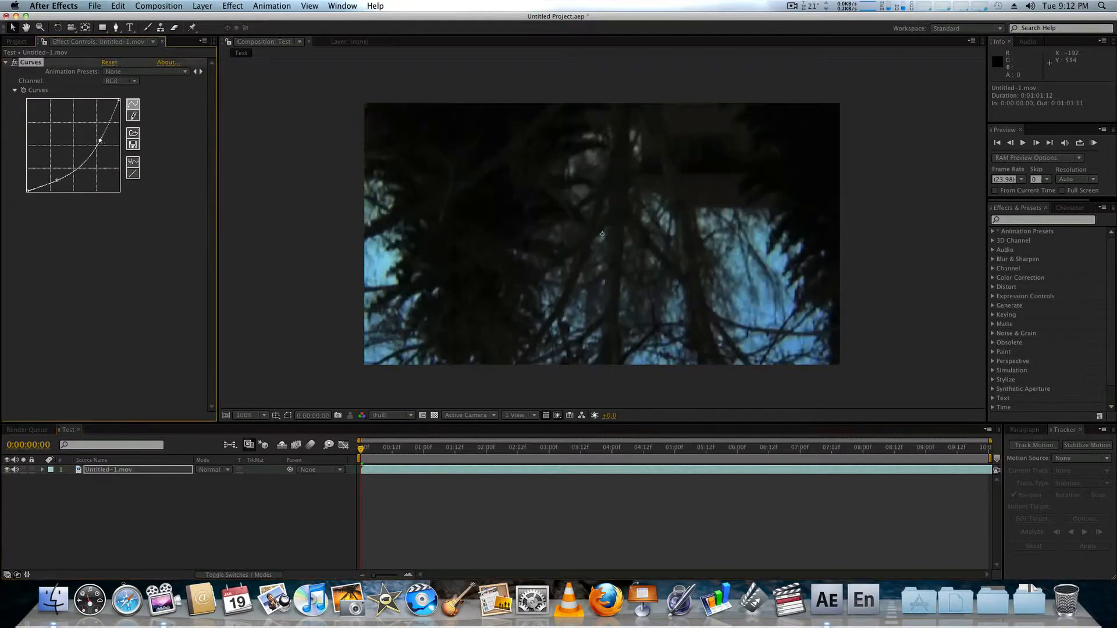
Step: Compare the footage with the Curves effect off and on, and delete the effect from the layer
{"action": "left_click", "coordinate": [14, 62]}
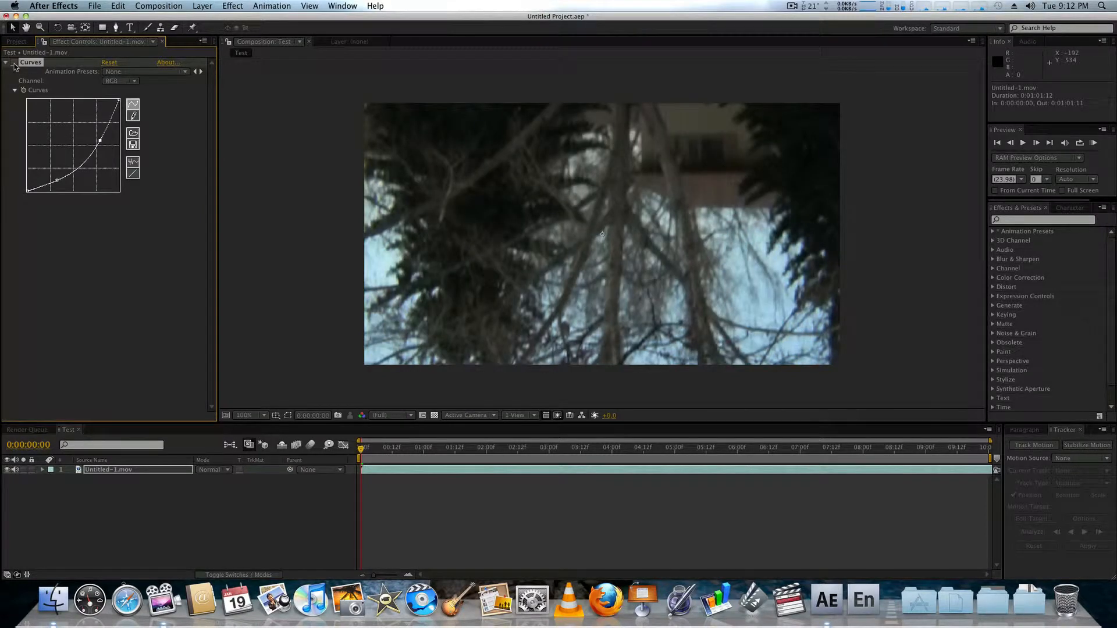
{"action": "left_click", "coordinate": [13, 62]}
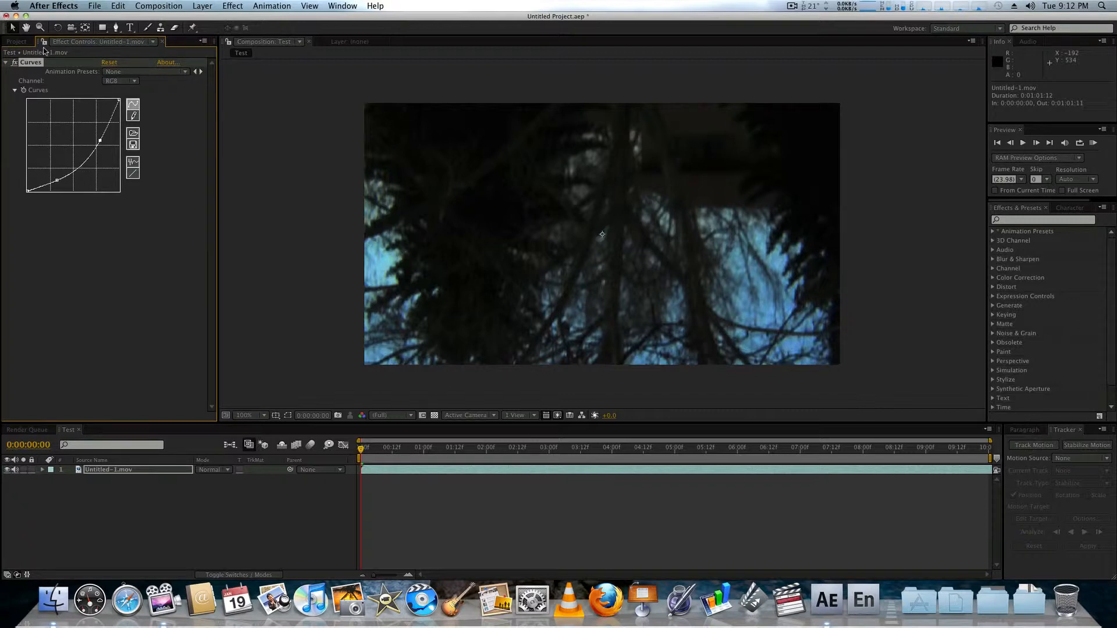
{"action": "key", "text": "Delete"}
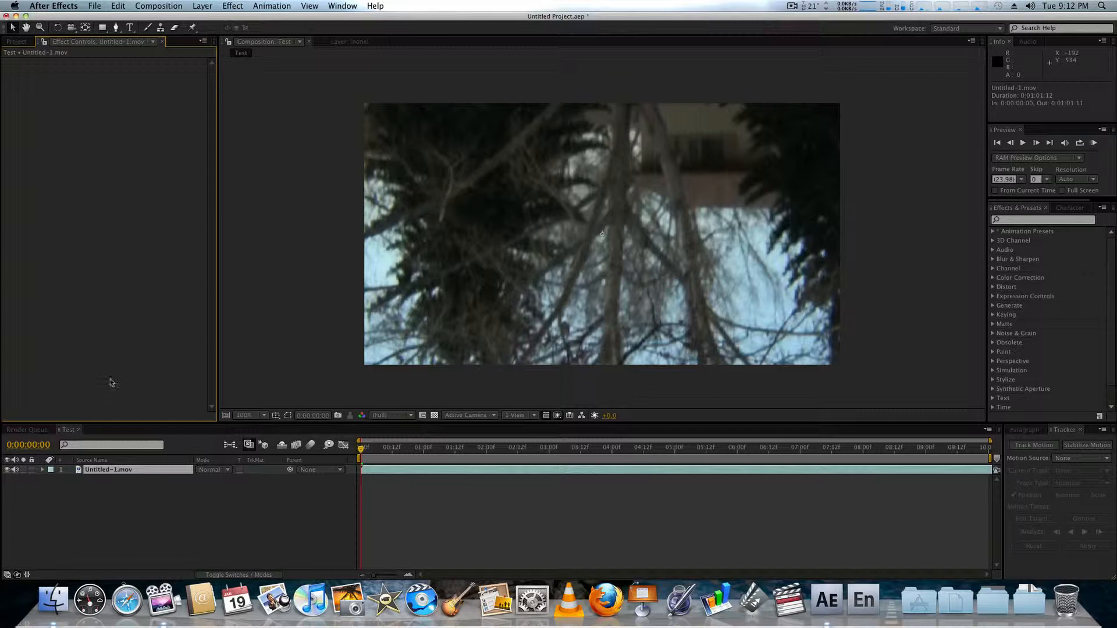
Step: Return to the project items and zoom the composition view out to 50% to examine the layer's outline beyond the frame
{"action": "left_click", "coordinate": [17, 41]}
{"action": "left_click_drag", "start_coordinate": [391, 449], "coordinate": [312, 463]}
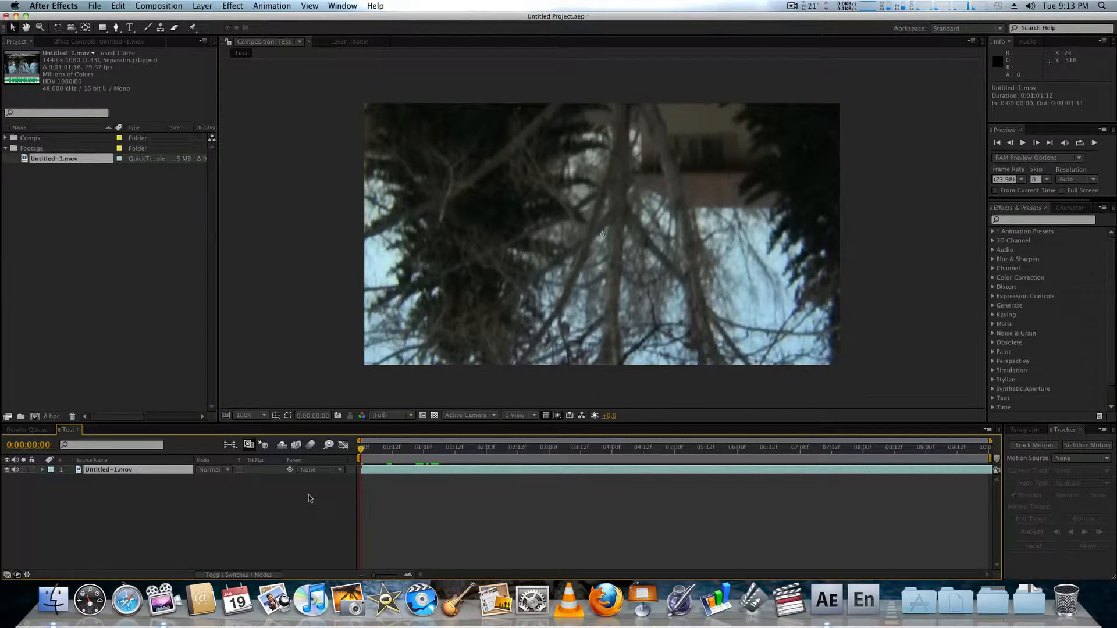
{"action": "left_click", "coordinate": [411, 319]}
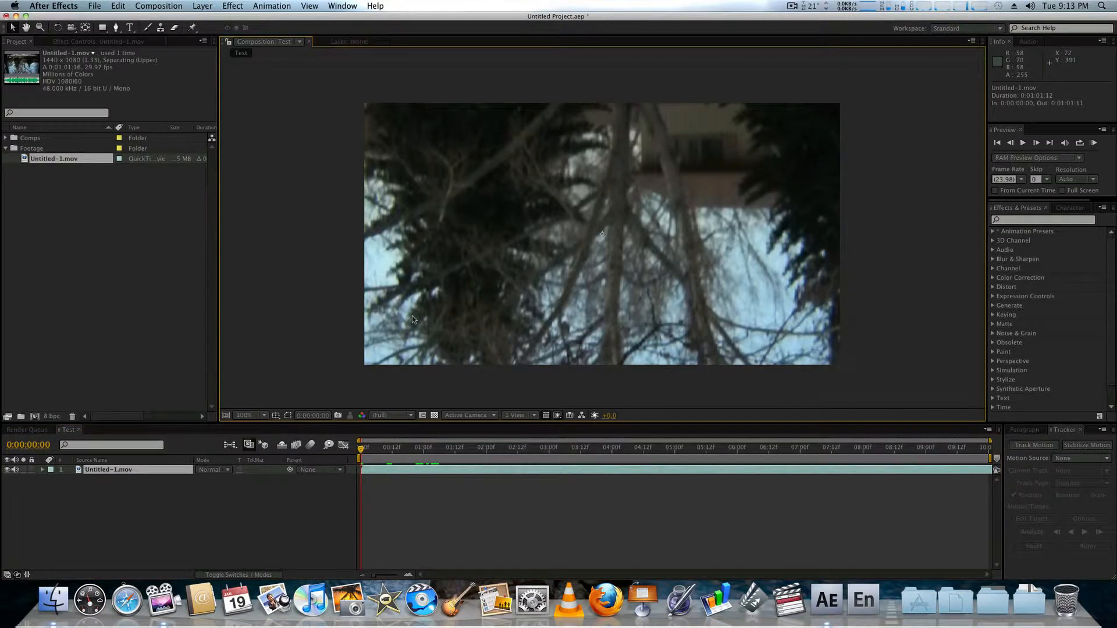
{"action": "key", "text": "comma"}
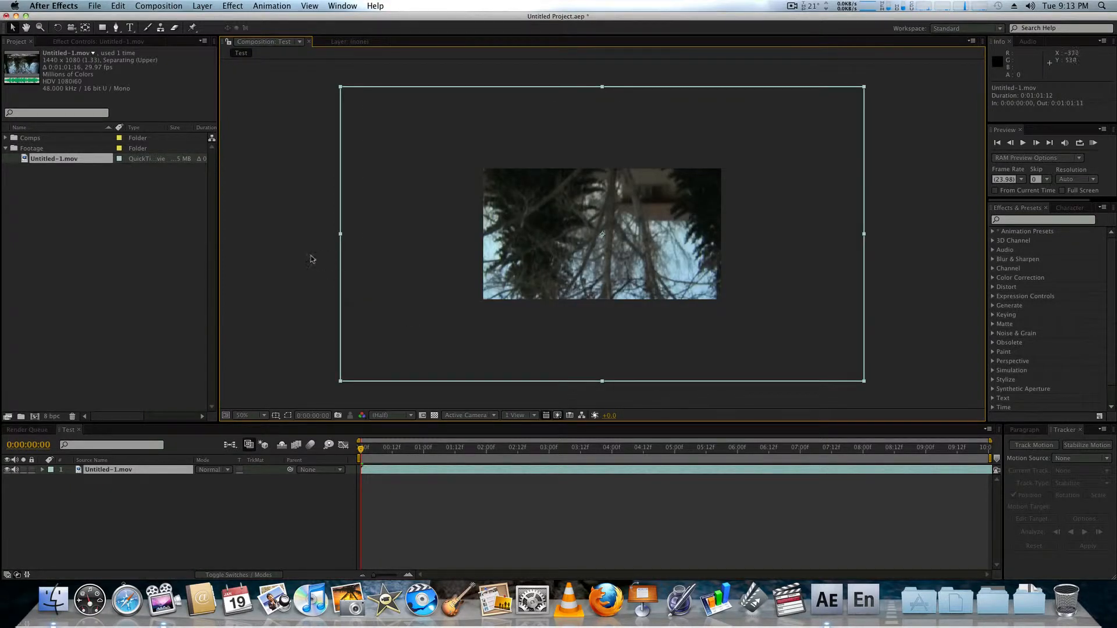
{"action": "left_click", "coordinate": [299, 228]}
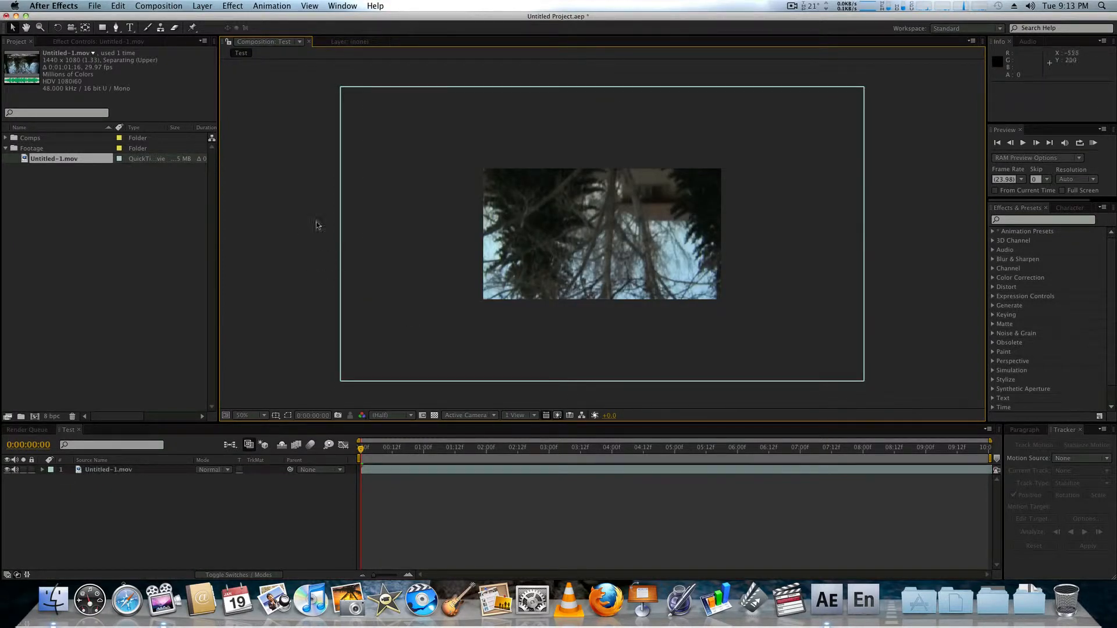
{"action": "left_click", "coordinate": [347, 224]}
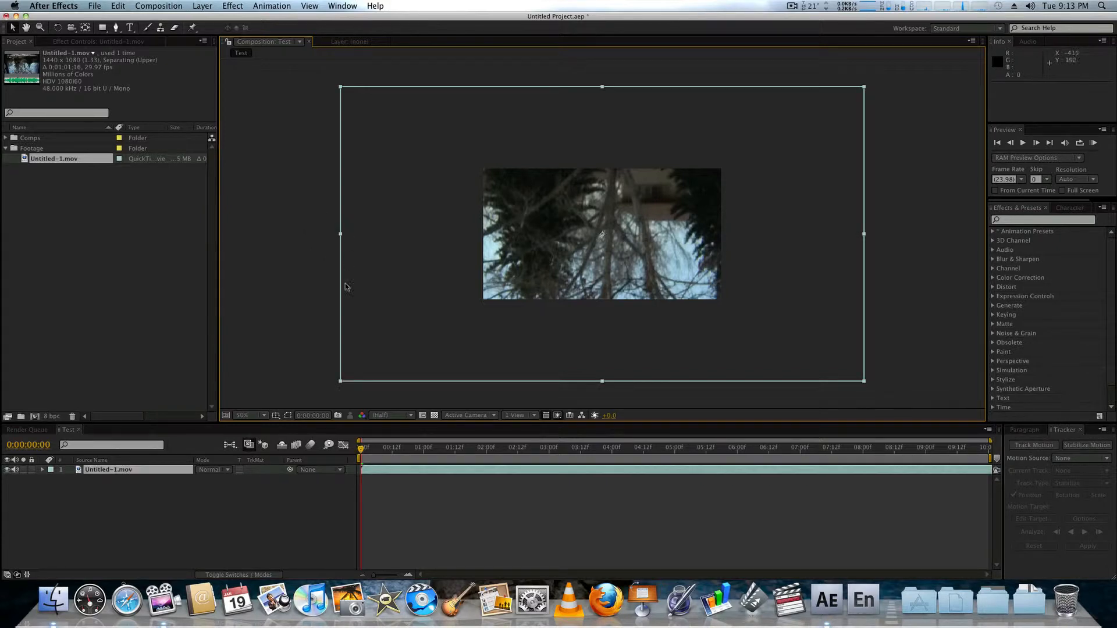
{"action": "left_click", "coordinate": [117, 506]}
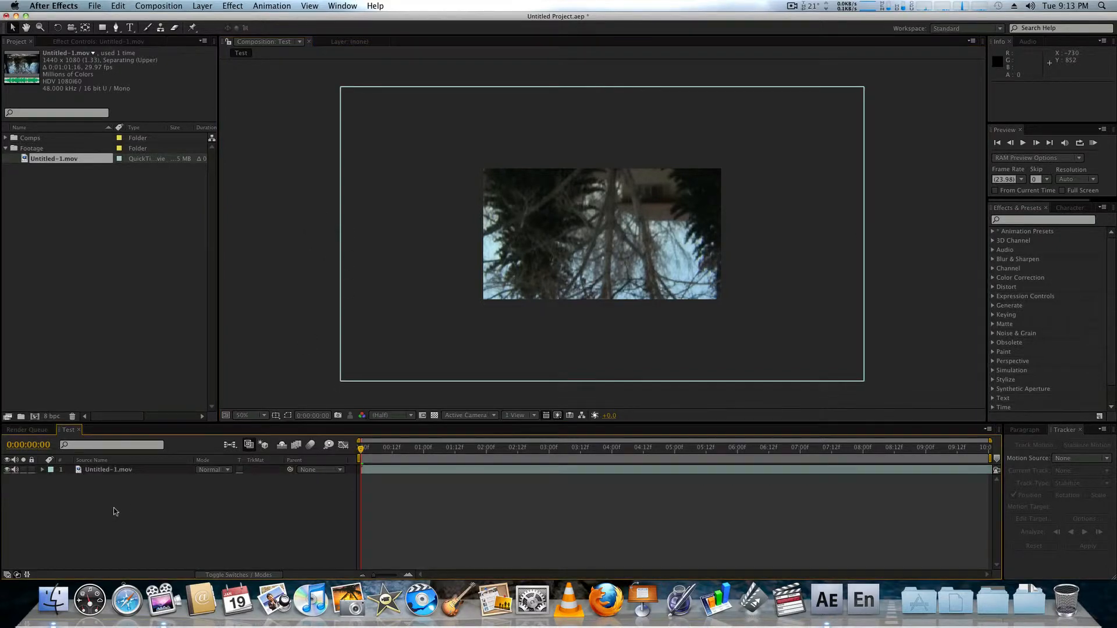
Step: Expand the Untitled-1.mov layer's Transform properties and set its Rotation to 180°
{"action": "left_click", "coordinate": [94, 471]}
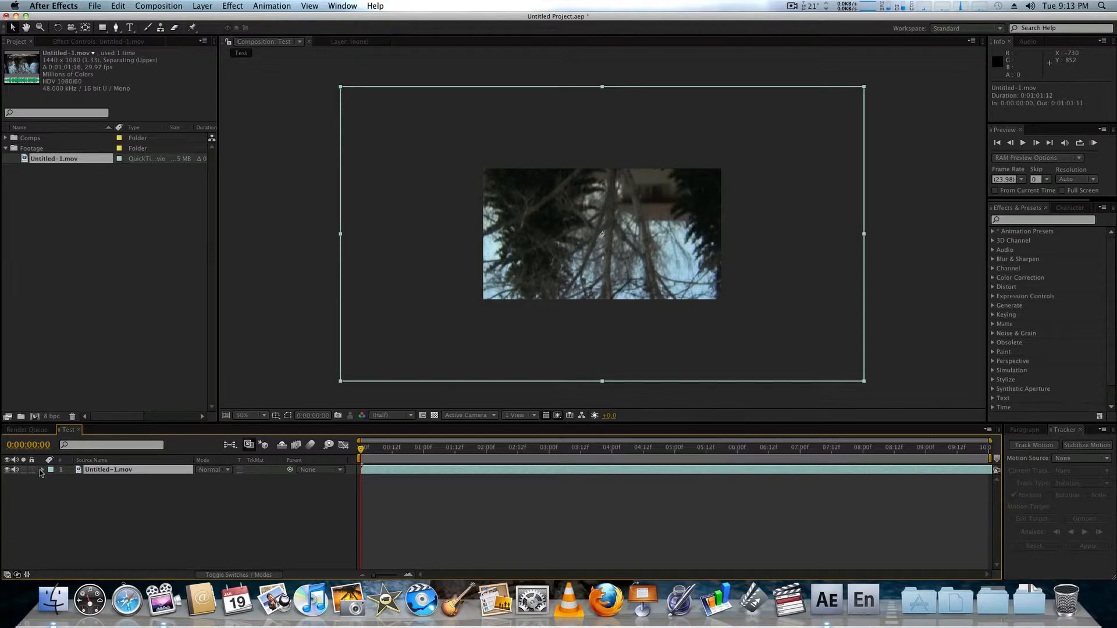
{"action": "left_click", "coordinate": [41, 470]}
{"action": "left_click", "coordinate": [52, 479]}
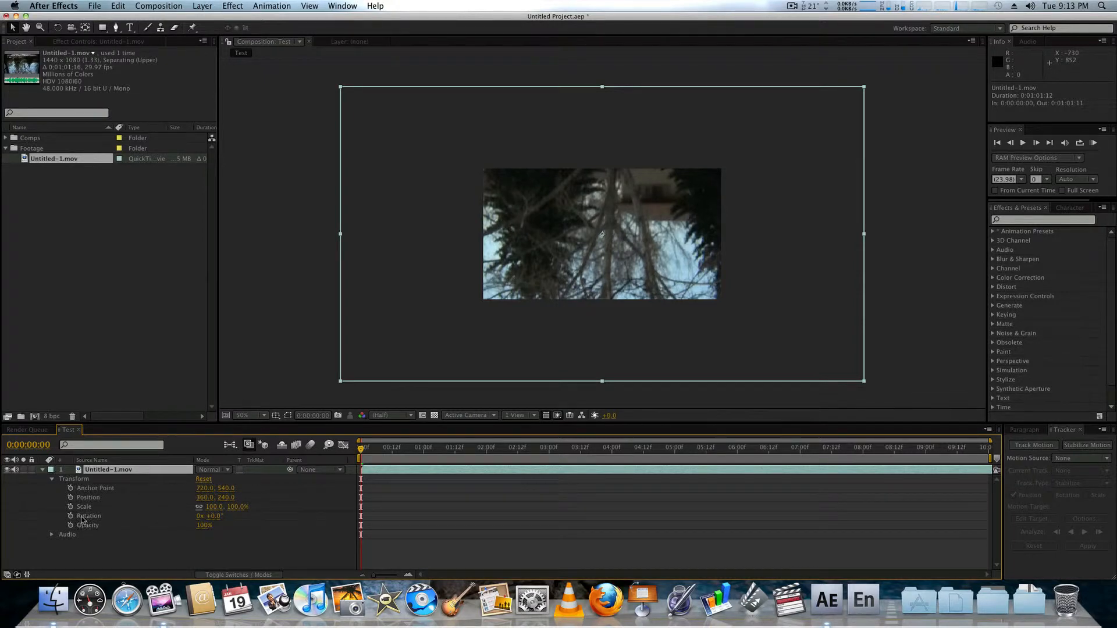
{"action": "left_click", "coordinate": [214, 515]}
{"action": "key", "text": "Return"}
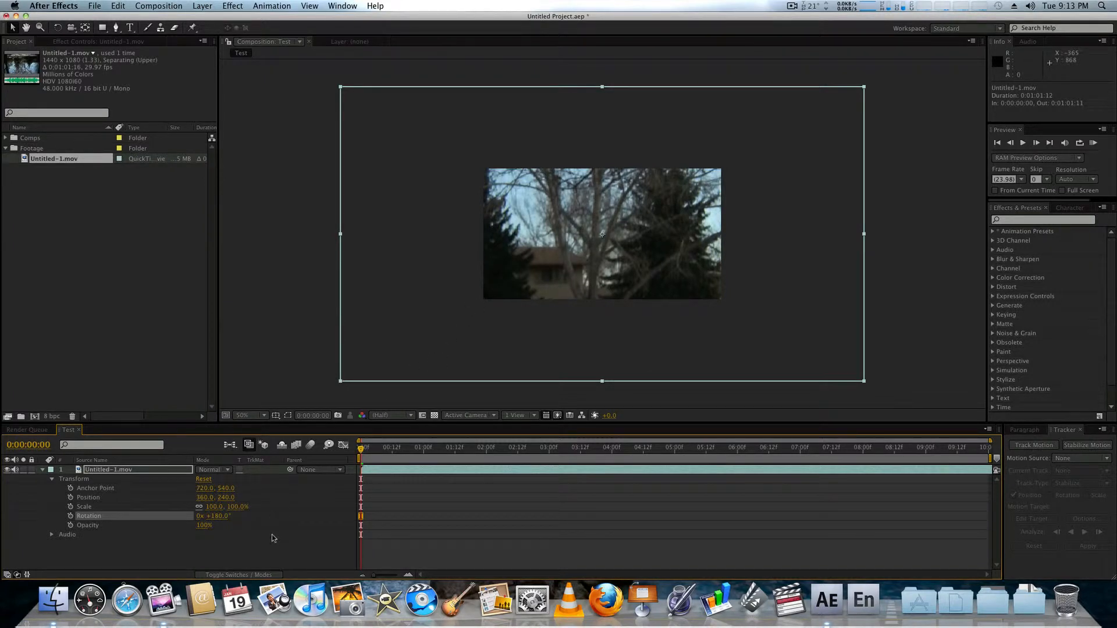
Step: Scale the Untitled-1.mov layer to 45% so it fits the frame, and restore the composition view to 100%
{"action": "left_click", "coordinate": [125, 471]}
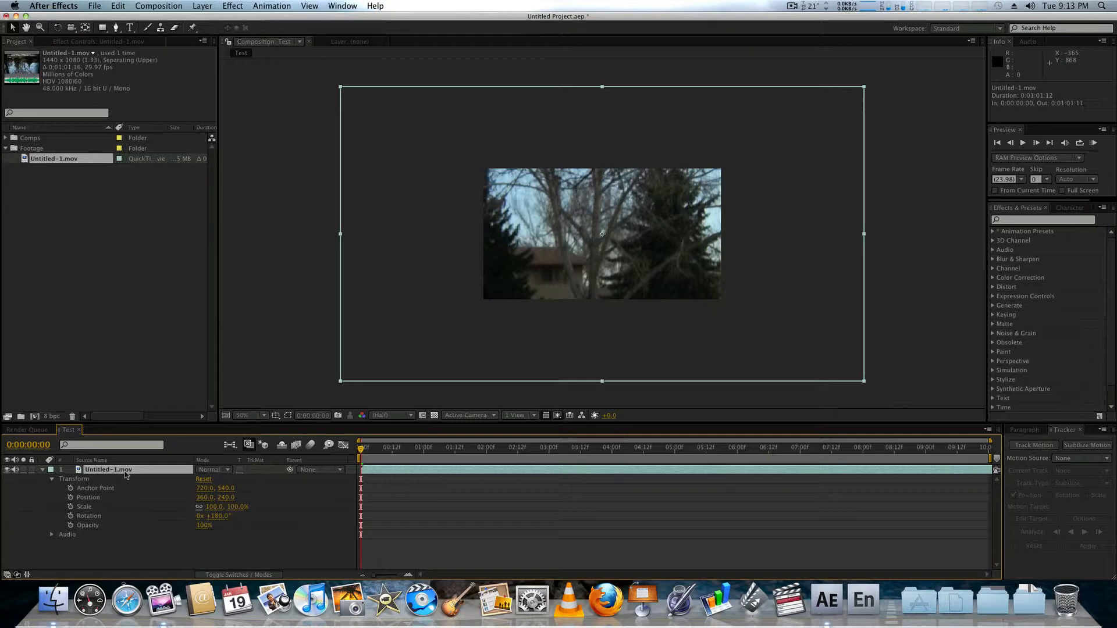
{"action": "key", "text": "s"}
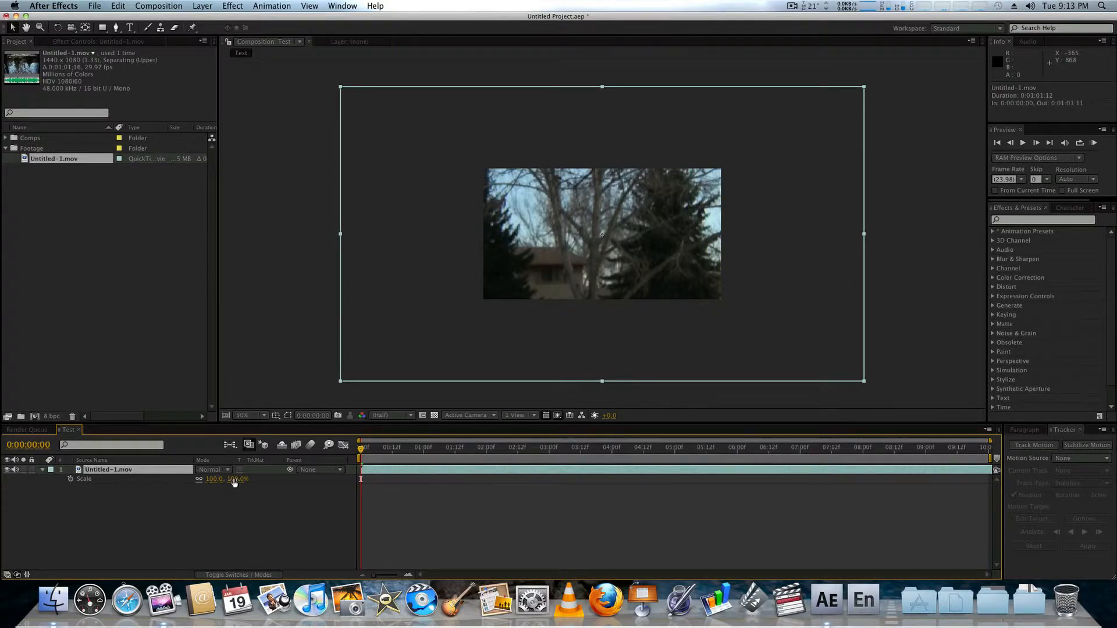
{"action": "left_click_drag", "start_coordinate": [234, 481], "coordinate": [208, 480]}
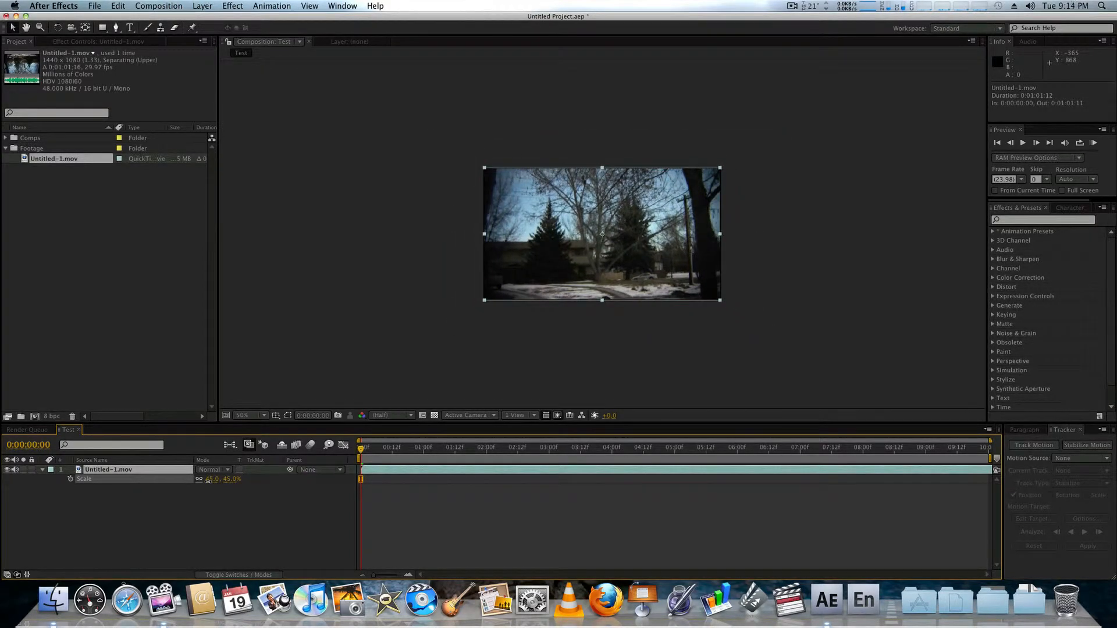
{"action": "key", "text": "/"}
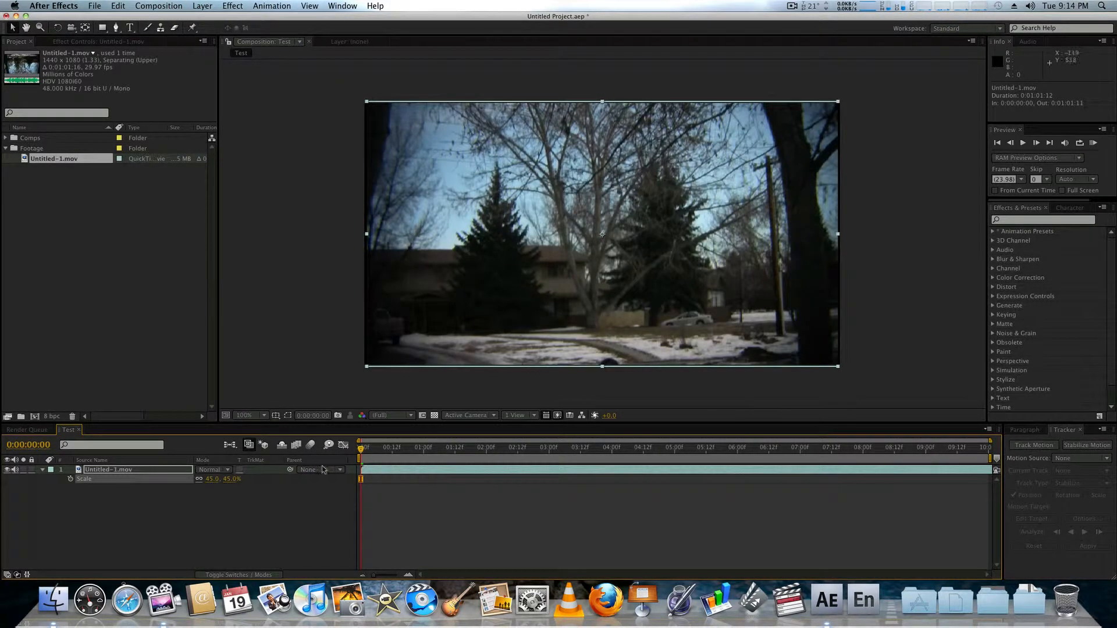
{"action": "left_click", "coordinate": [298, 362]}
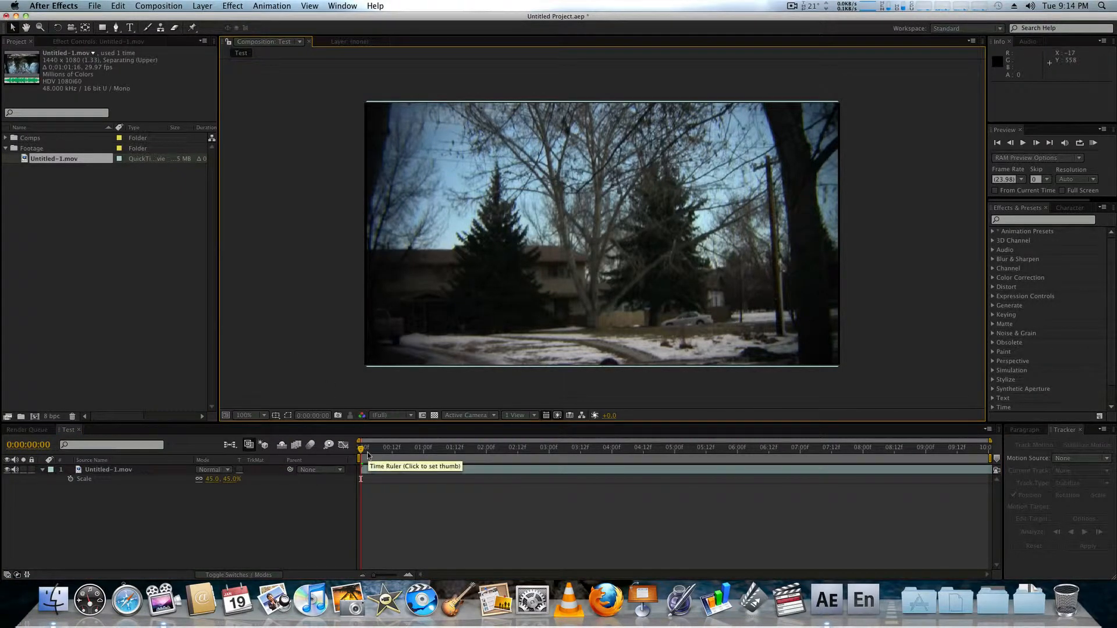
Step: Try trimming the start of the Untitled-1.mov layer to about 0:00:04:15, and undo the trim
{"action": "left_click_drag", "start_coordinate": [362, 455], "coordinate": [484, 465]}
{"action": "left_click_drag", "start_coordinate": [359, 472], "coordinate": [651, 472]}
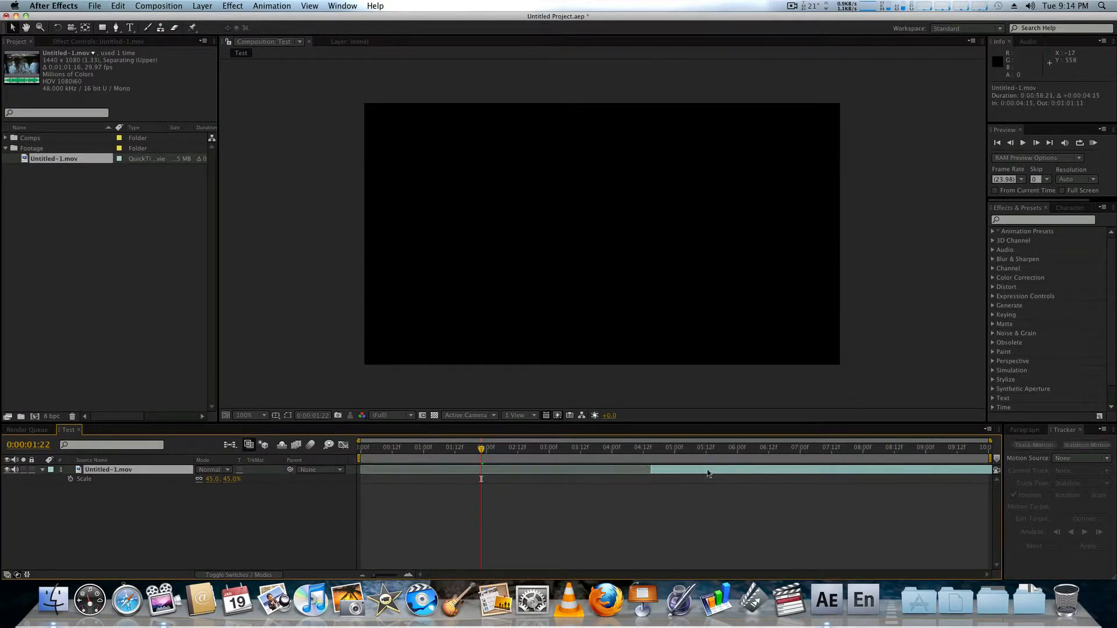
{"action": "key", "text": "super+z"}
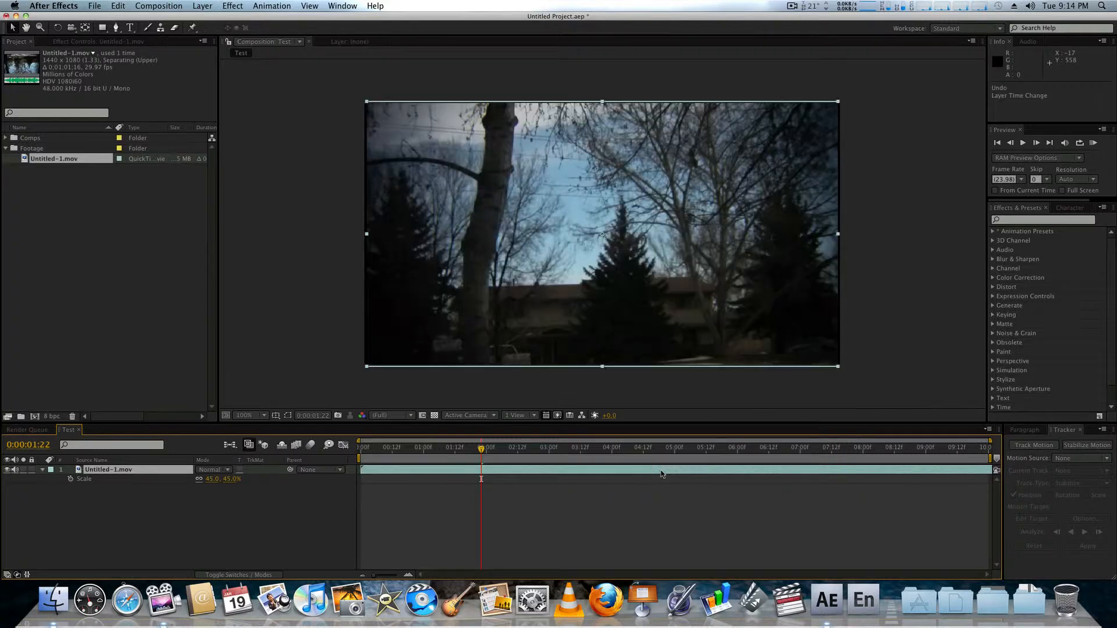
Step: Move the current time indicator to 0:00:02:18 and trim the start of the Untitled-1.mov layer to that time
{"action": "left_click", "coordinate": [436, 449]}
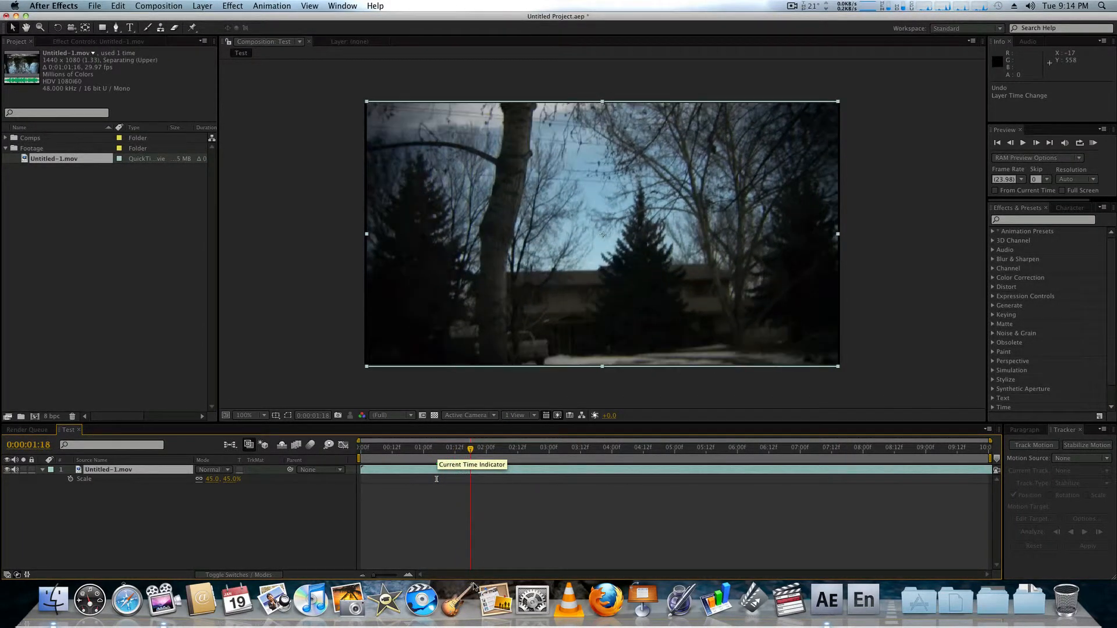
{"action": "left_click_drag", "start_coordinate": [473, 586], "coordinate": [455, 535]}
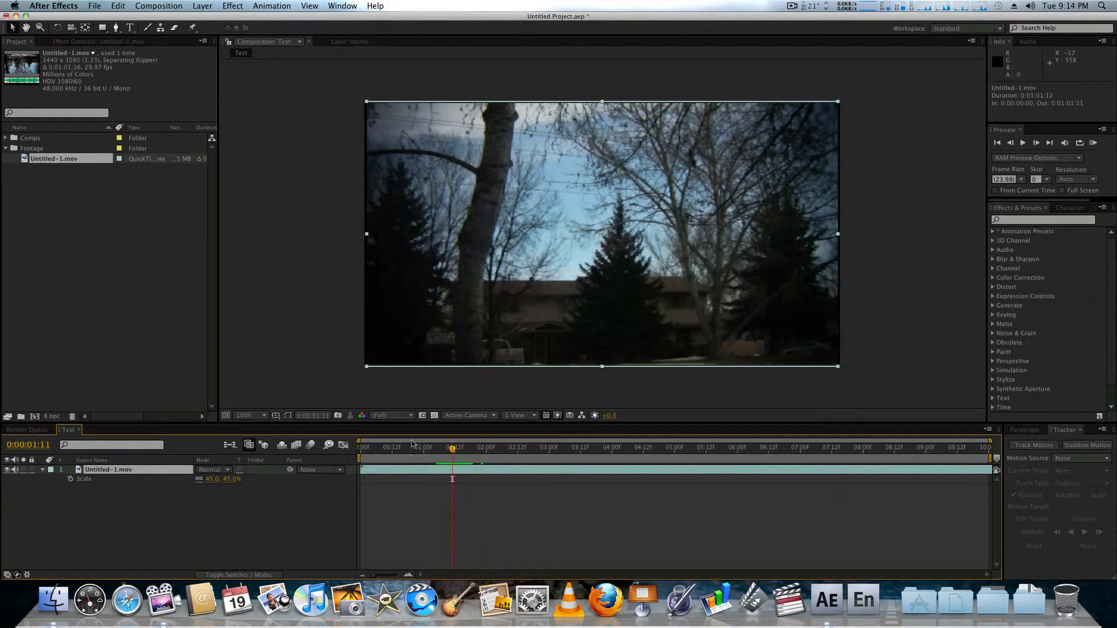
{"action": "left_click_drag", "start_coordinate": [407, 451], "coordinate": [532, 495]}
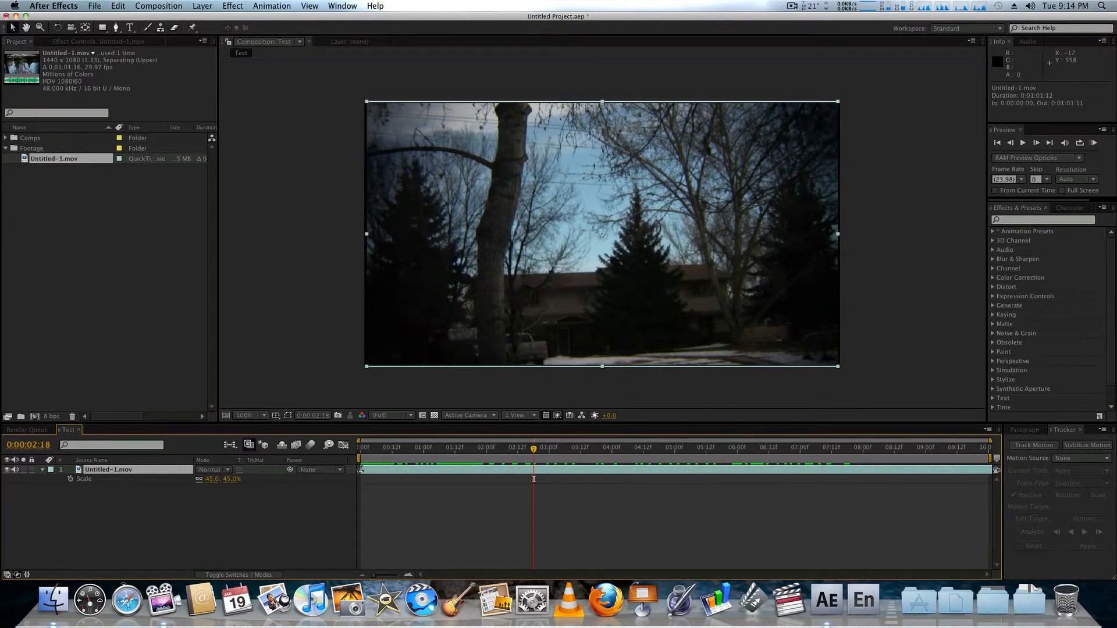
{"action": "left_click_drag", "start_coordinate": [361, 470], "coordinate": [534, 523]}
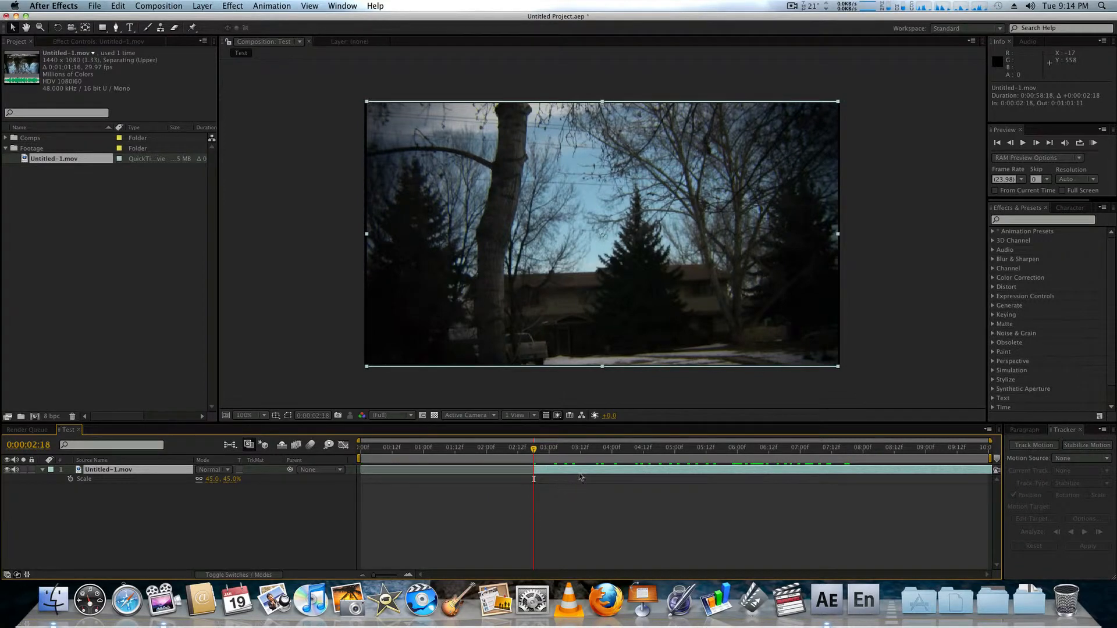
{"action": "mouse_move", "coordinate": [533, 450]}
{"action": "left_mouse_down"}
{"action": "mouse_move", "coordinate": [465, 451]}
{"action": "mouse_move", "coordinate": [533, 463]}
{"action": "left_mouse_up"}
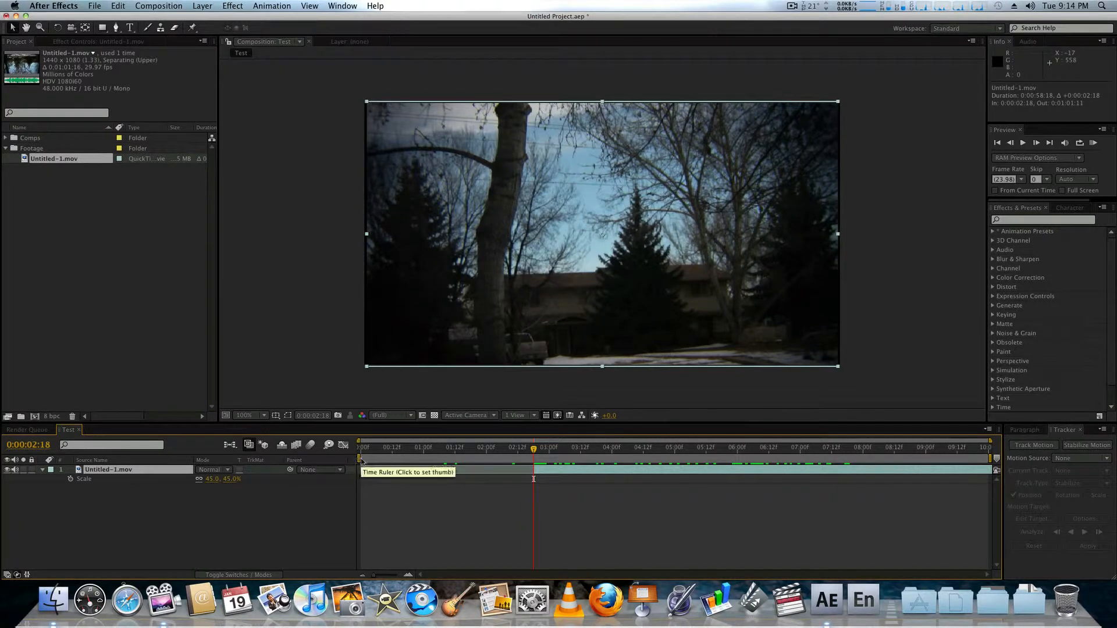
Step: Set the work area to start at 0:00:03:11 and trim the Test composition to the work area
{"action": "mouse_move", "coordinate": [359, 458]}
{"action": "left_mouse_down"}
{"action": "mouse_move", "coordinate": [768, 450]}
{"action": "mouse_move", "coordinate": [677, 450]}
{"action": "left_mouse_up"}
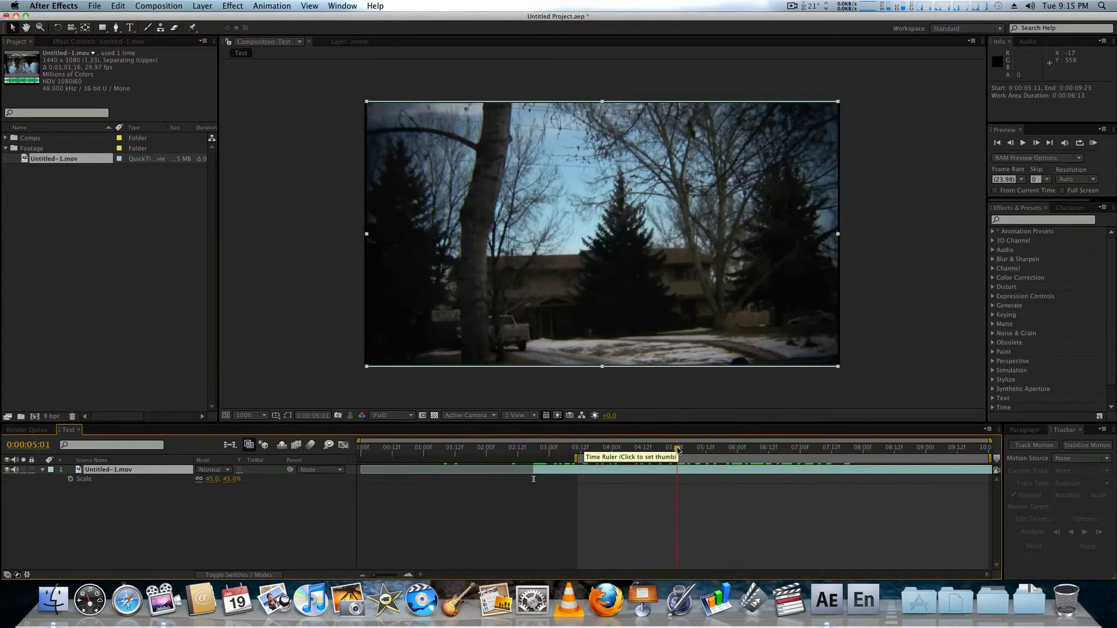
{"action": "right_click", "coordinate": [723, 460]}
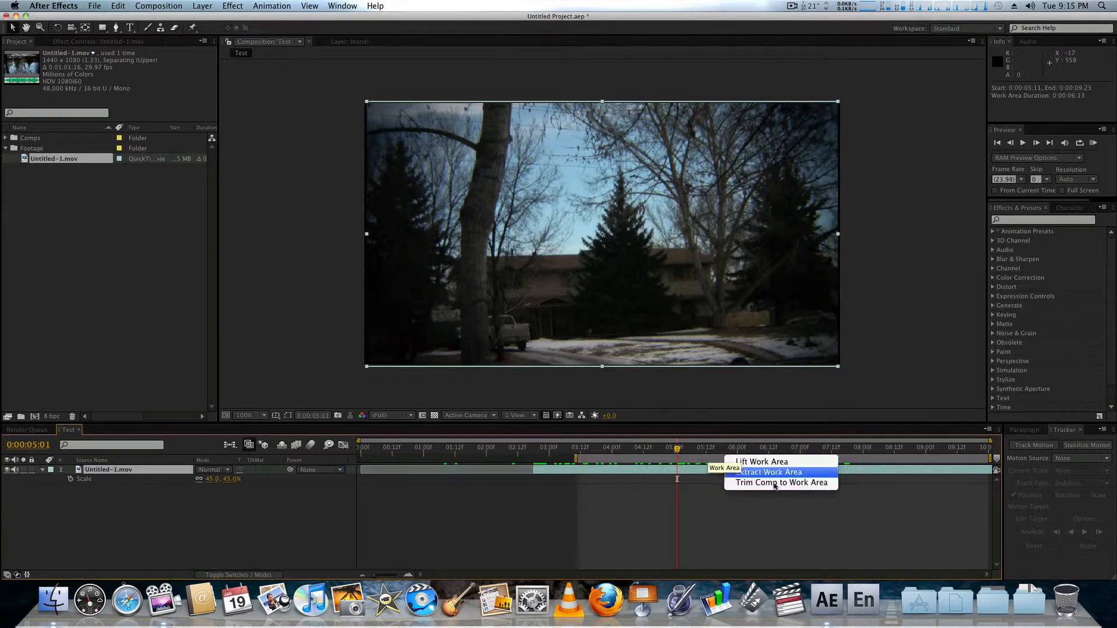
{"action": "left_click", "coordinate": [807, 486]}
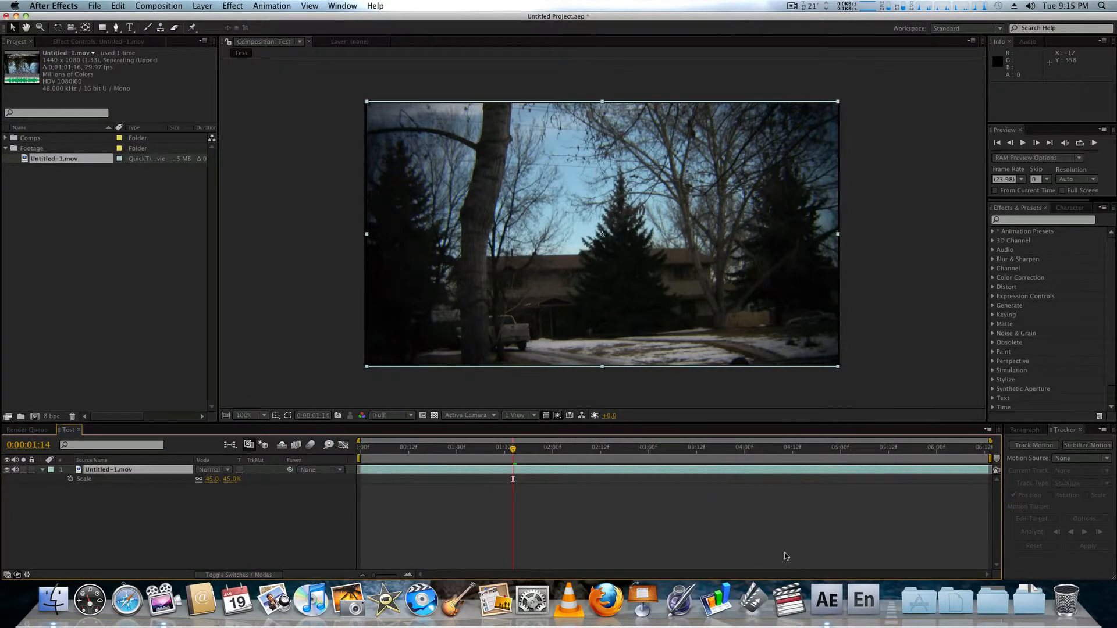
Step: Preview the trimmed composition and return the current time indicator to the start
{"action": "key", "text": "space"}
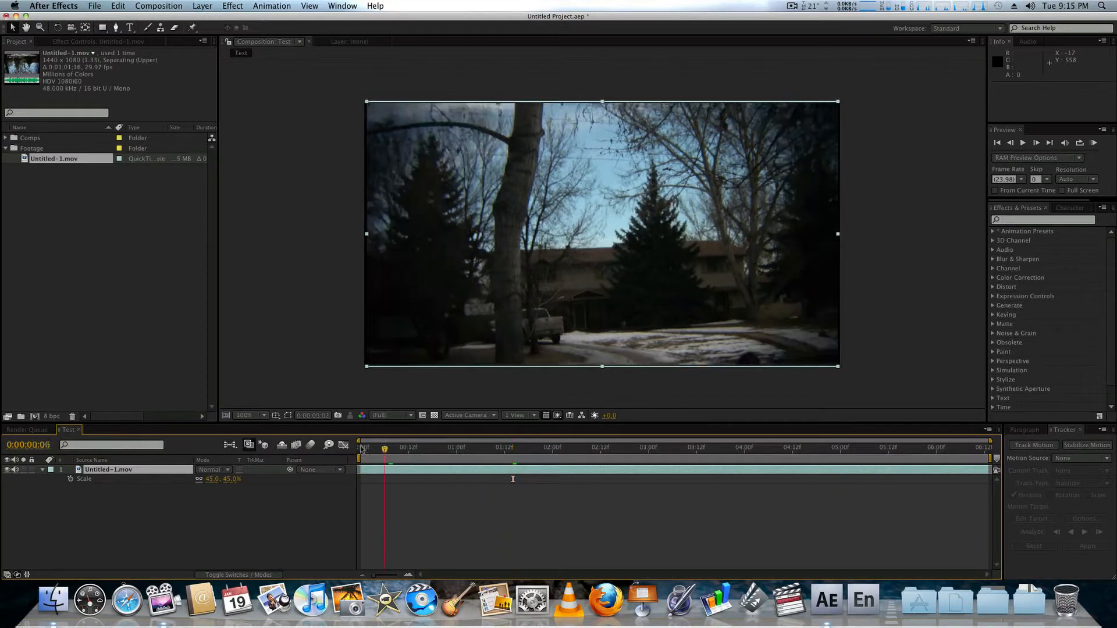
{"action": "left_click_drag", "start_coordinate": [770, 445], "coordinate": [378, 499]}
{"action": "key", "text": "Home"}
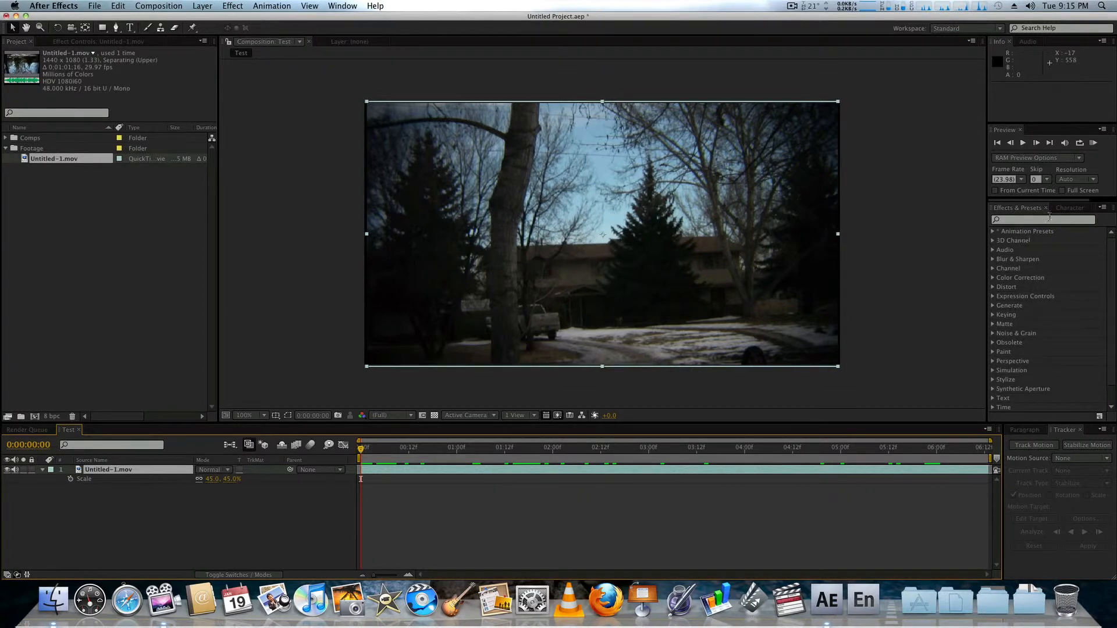
Step: Search the effects for "glow", apply the Stylize Glow effect to the Untitled-1.mov layer, and show the project items again
{"action": "left_click", "coordinate": [1076, 207]}
{"action": "left_click", "coordinate": [1029, 207]}
{"action": "left_click_drag", "start_coordinate": [1047, 201], "coordinate": [993, 198]}
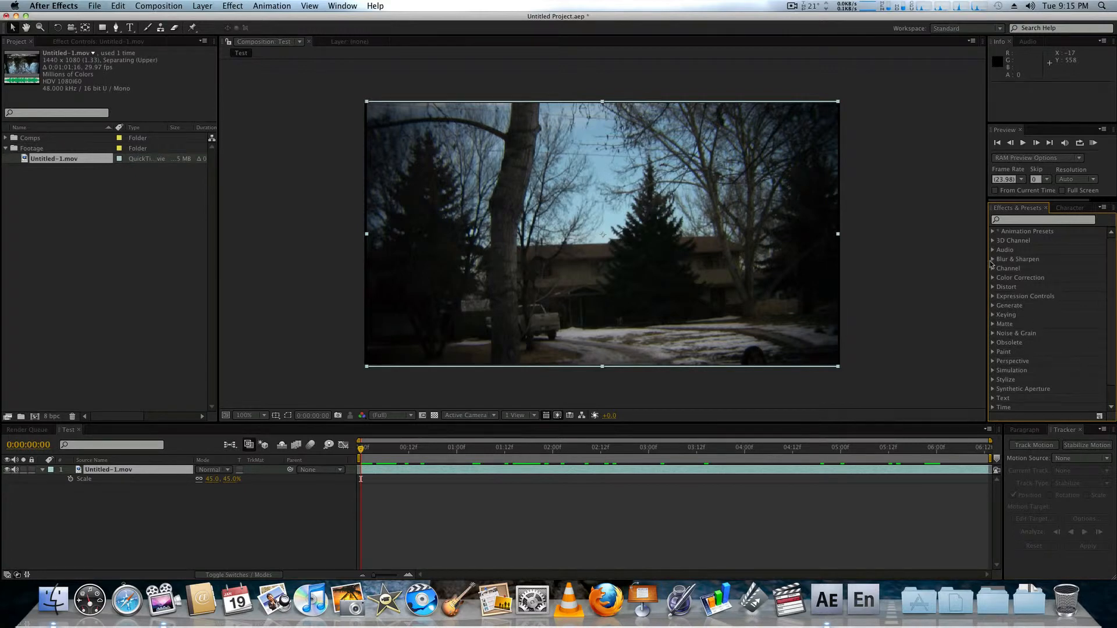
{"action": "left_click", "coordinate": [1026, 220]}
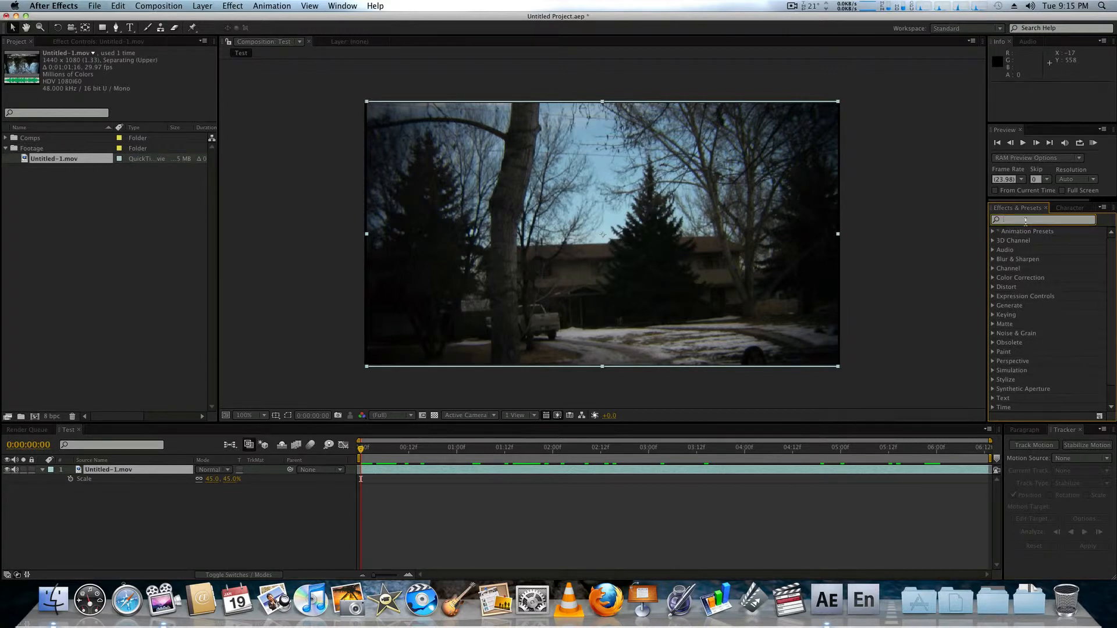
{"action": "type", "text": "glow"}
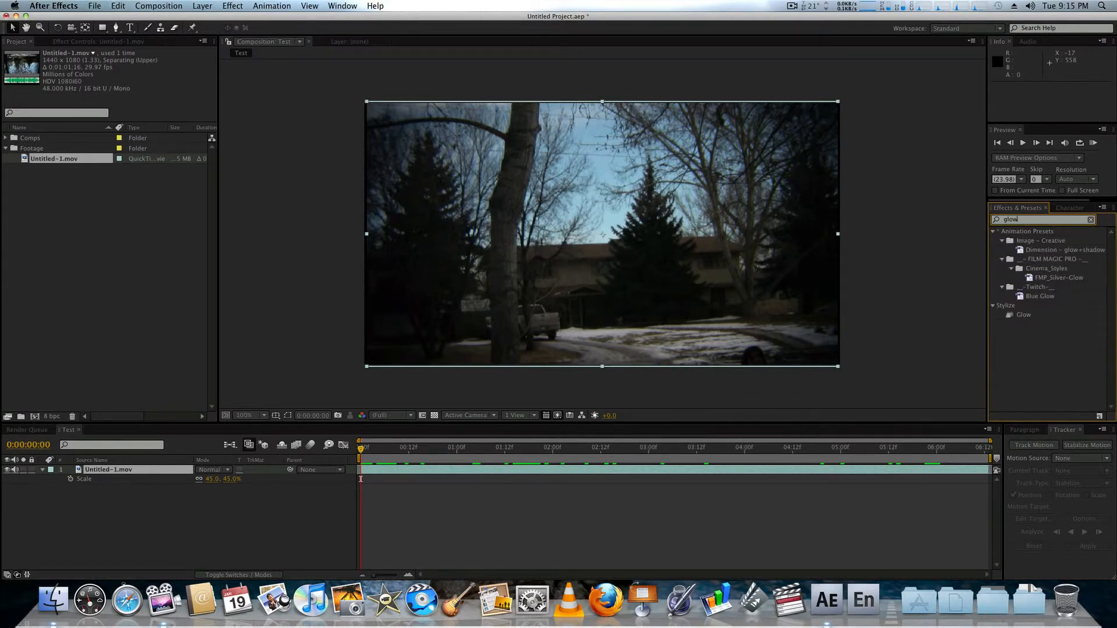
{"action": "left_click", "coordinate": [1022, 315]}
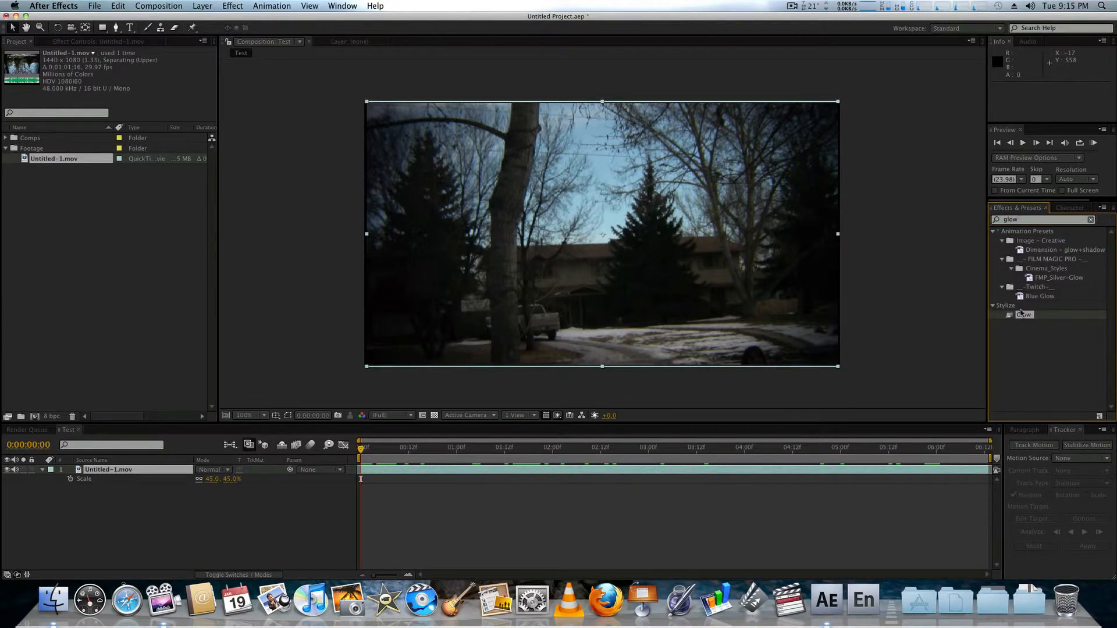
{"action": "left_click_drag", "start_coordinate": [1023, 316], "coordinate": [425, 343]}
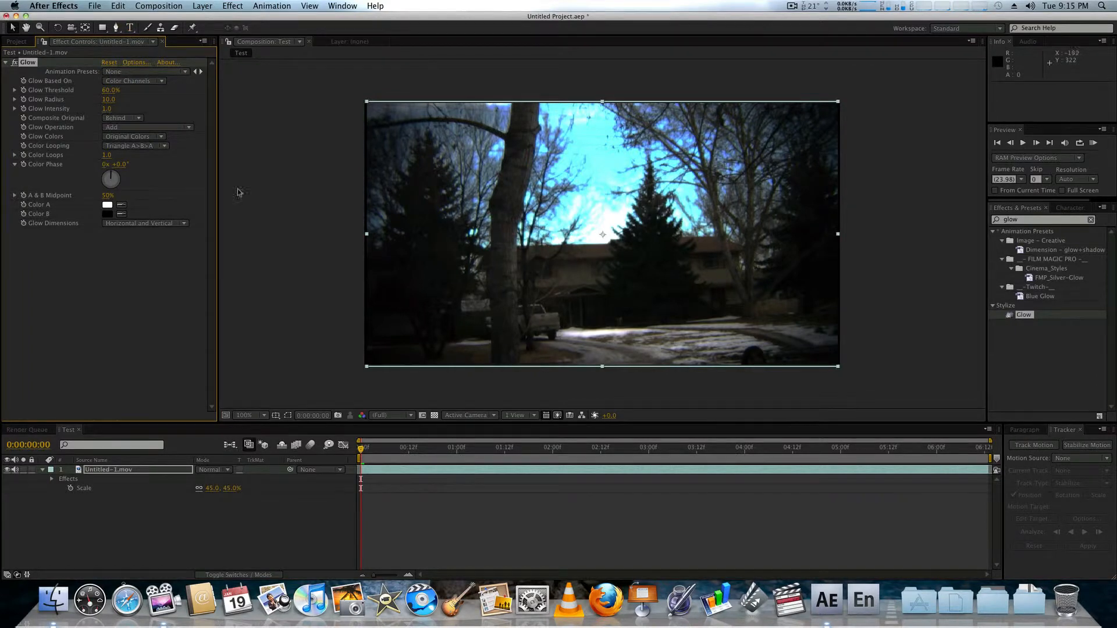
{"action": "left_click", "coordinate": [163, 42]}
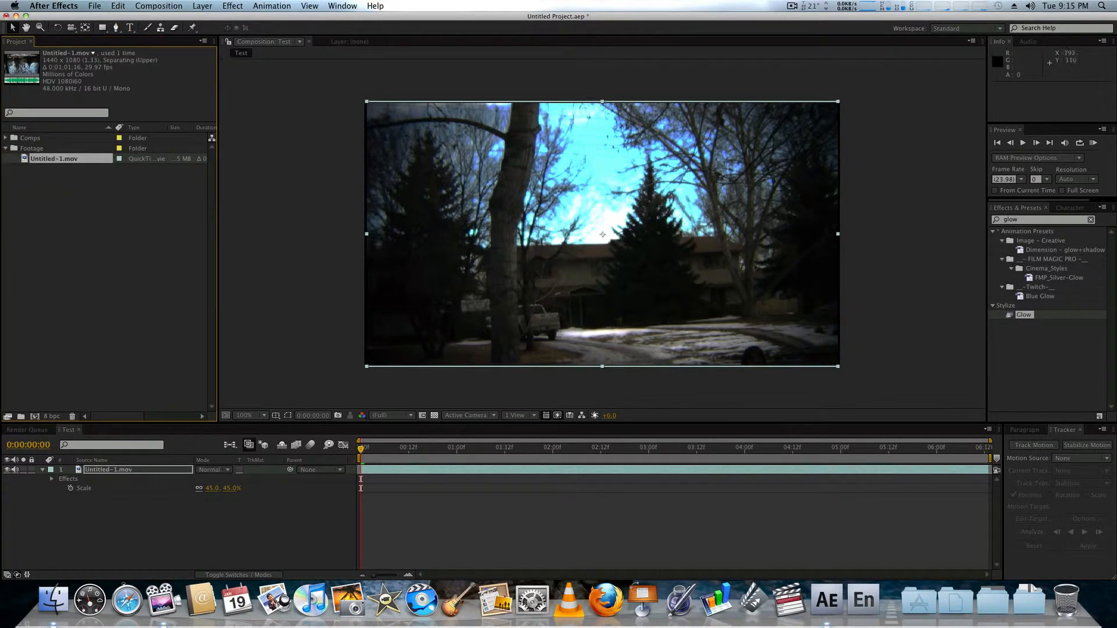
Step: Preview the glowing footage, then rewind to the start and replay the cached frames to check the playback frame rate
{"action": "left_click", "coordinate": [1000, 132]}
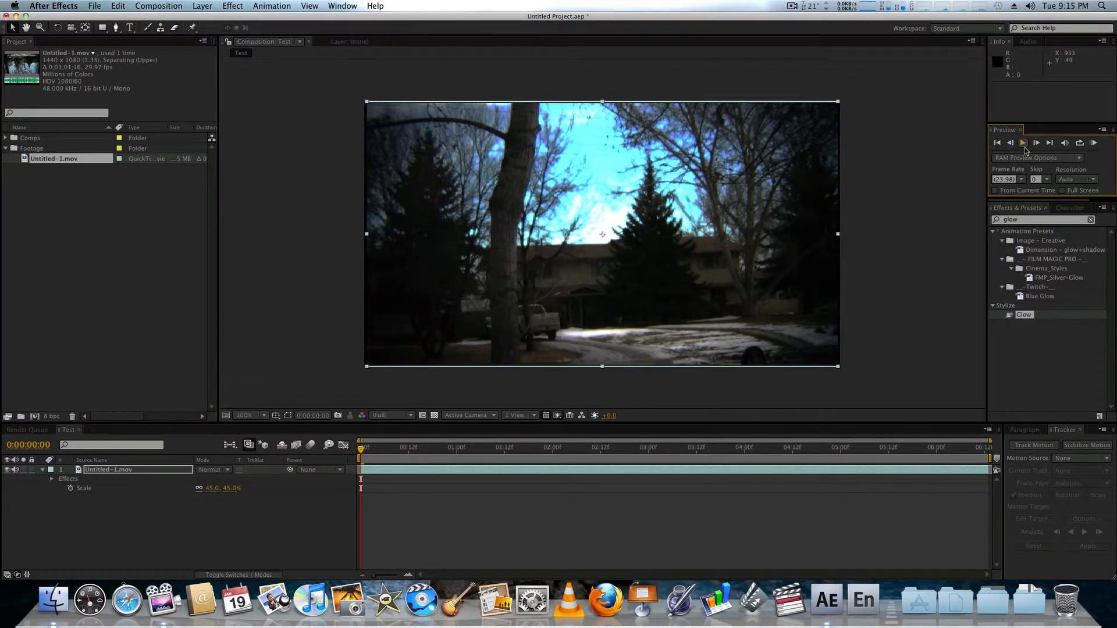
{"action": "left_click", "coordinate": [1024, 148]}
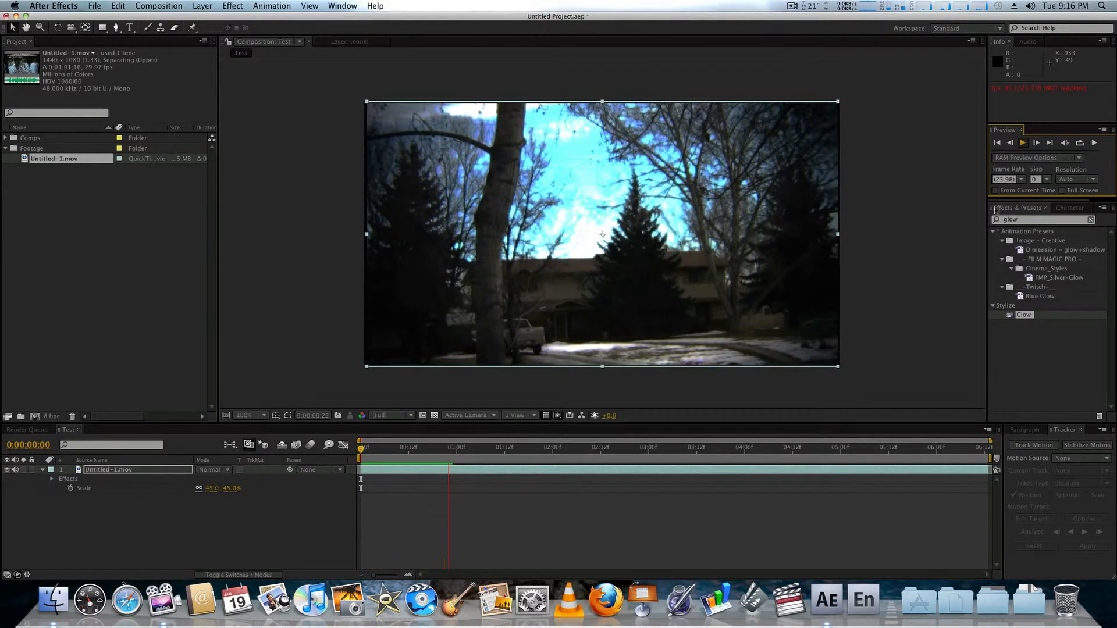
{"action": "left_click", "coordinate": [1023, 144]}
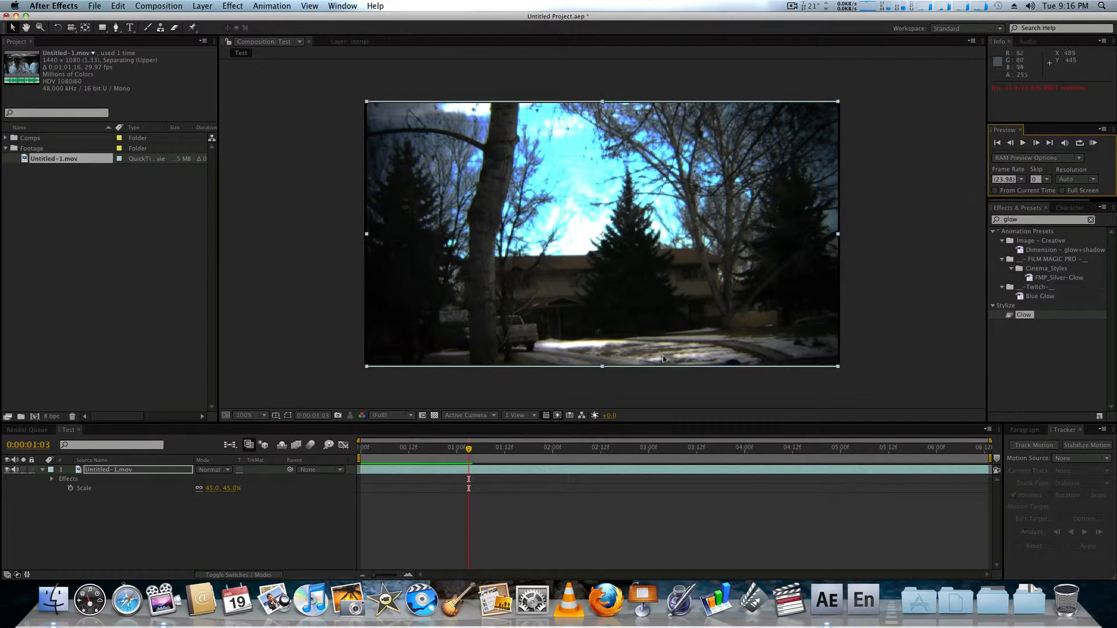
{"action": "left_click_drag", "start_coordinate": [468, 450], "coordinate": [327, 449]}
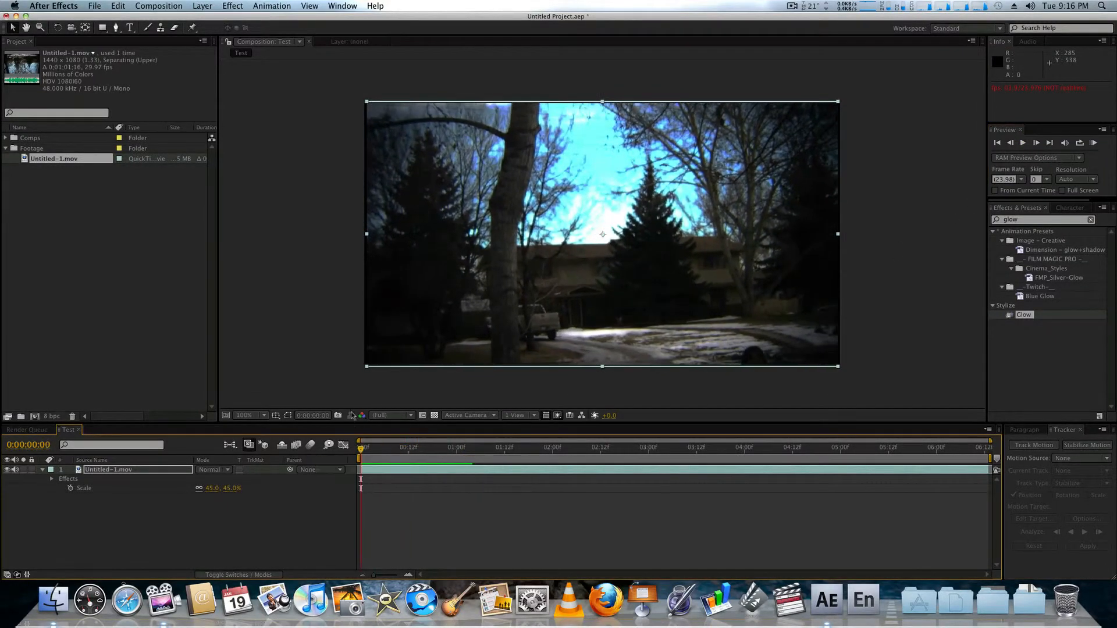
{"action": "key", "text": "space"}
{"action": "key", "text": "space"}
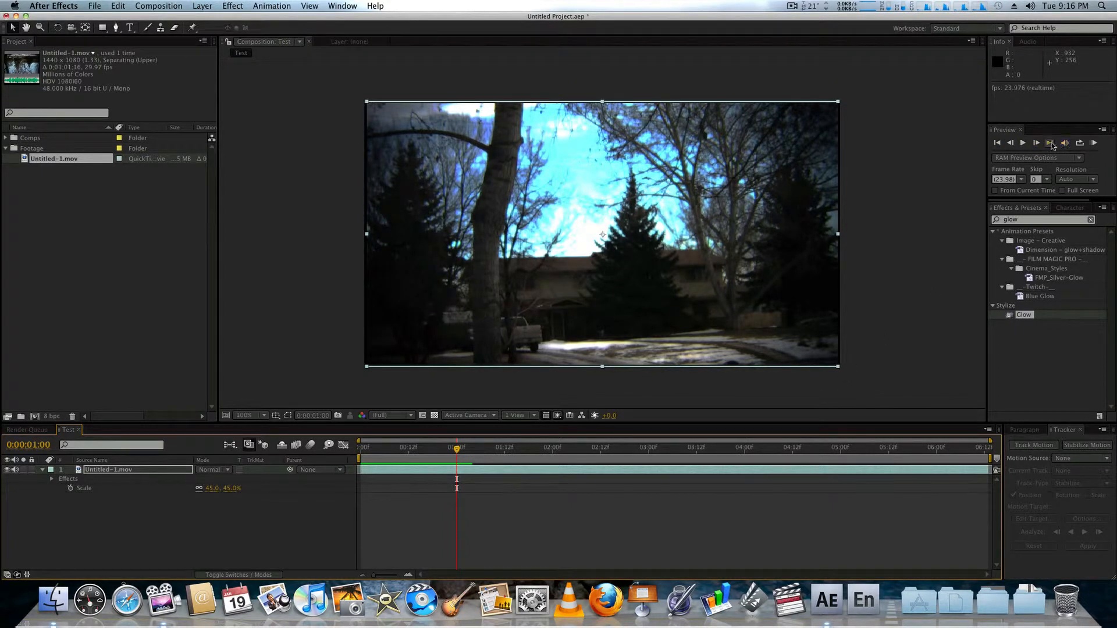
Step: Play the composition from the start with the audio levels shown, move the current time to 0:00:00:05, and redisplay the Info readout
{"action": "left_click", "coordinate": [1002, 45]}
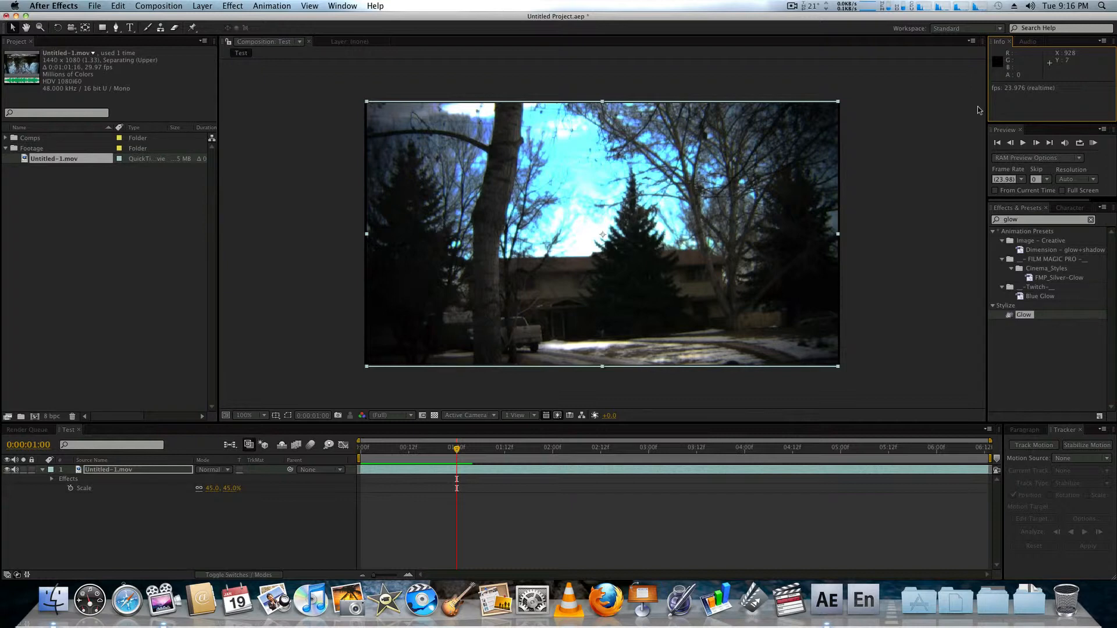
{"action": "left_click", "coordinate": [1027, 43]}
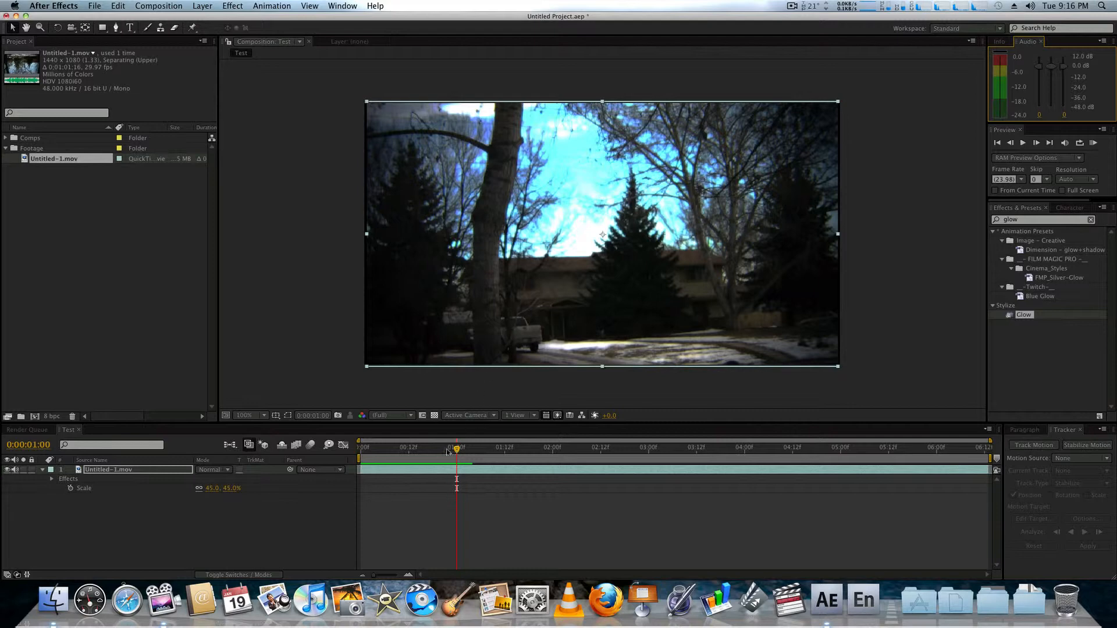
{"action": "left_click_drag", "start_coordinate": [447, 450], "coordinate": [342, 450]}
{"action": "key", "text": "space"}
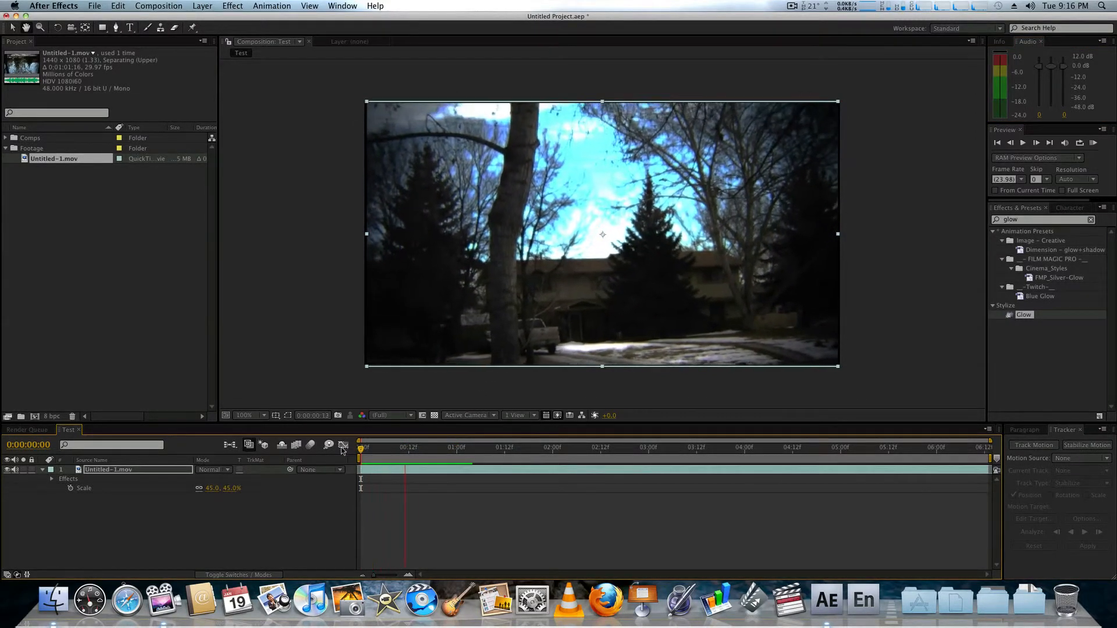
{"action": "key", "text": "space"}
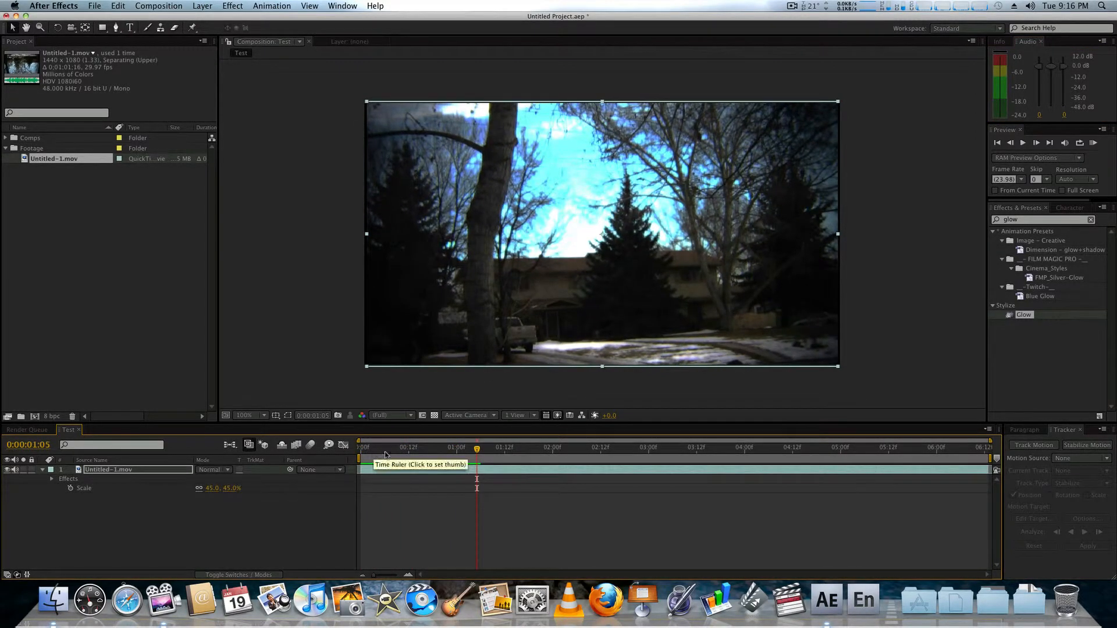
{"action": "left_click", "coordinate": [412, 449]}
{"action": "left_click_drag", "start_coordinate": [413, 448], "coordinate": [381, 449]}
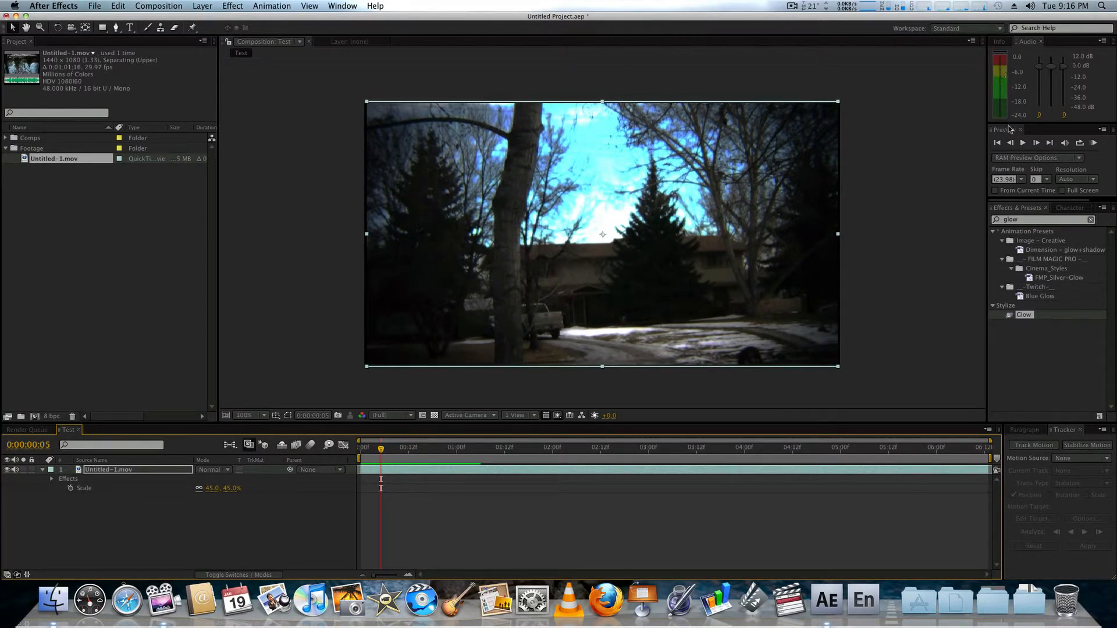
{"action": "left_click", "coordinate": [1000, 43]}
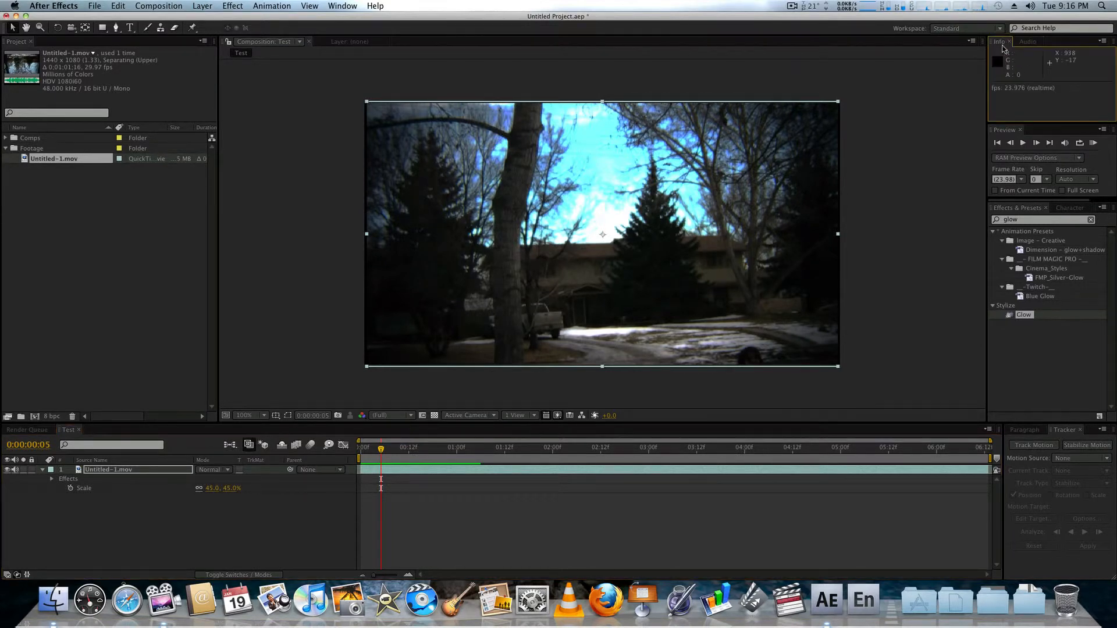
Step: Look through the Motion Tracking, All Panels, Animation and Effects workspaces, and return to the Standard workspace
{"action": "left_click", "coordinate": [961, 28]}
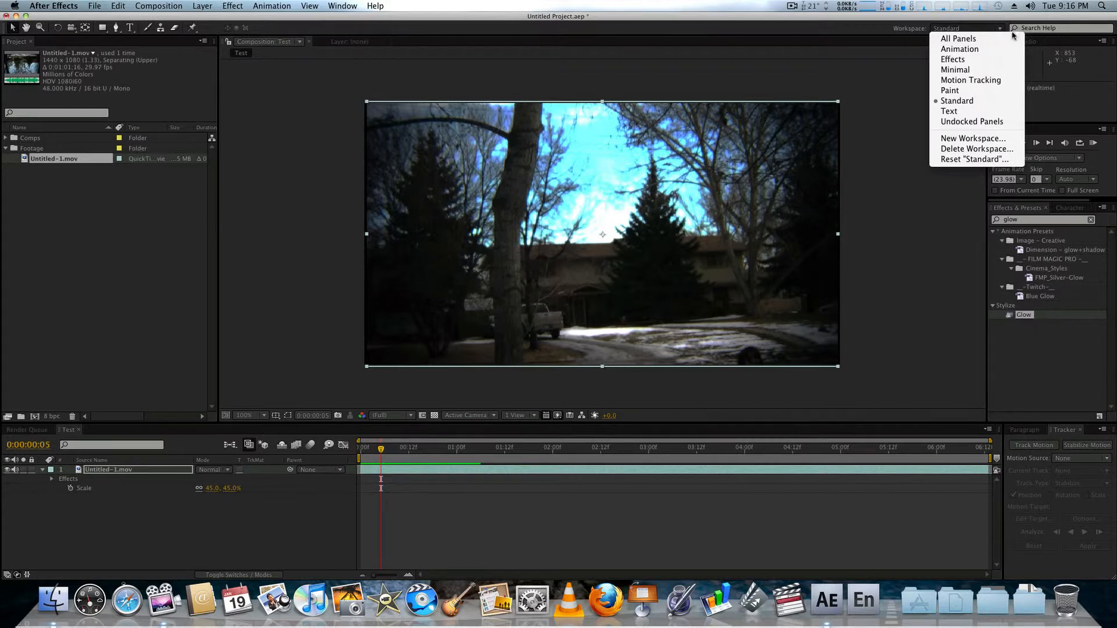
{"action": "left_click", "coordinate": [1010, 80]}
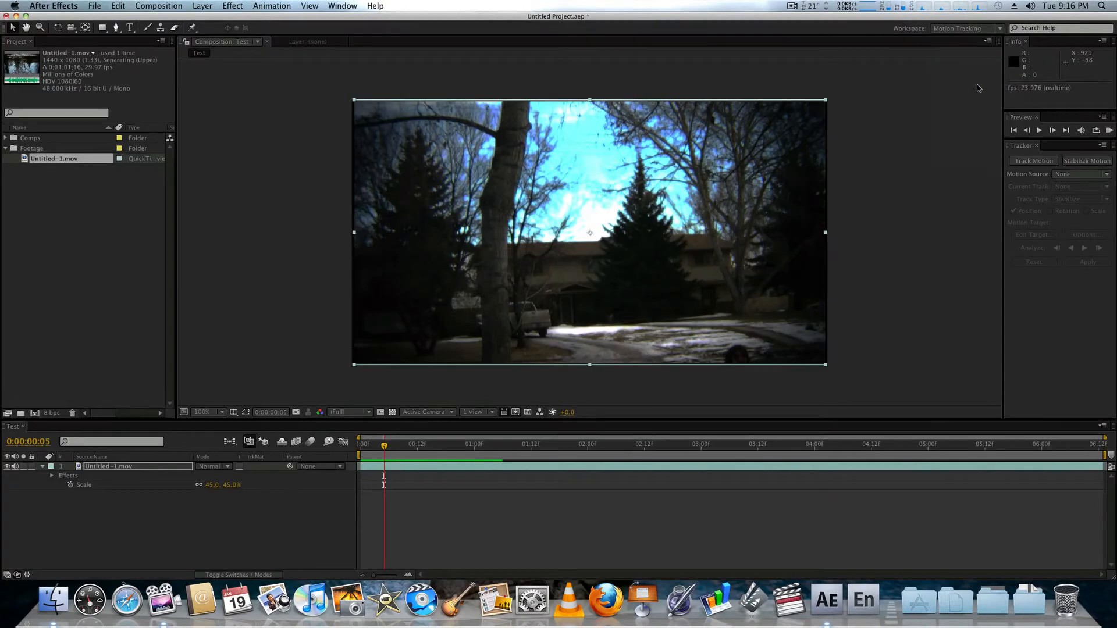
{"action": "left_click", "coordinate": [990, 28]}
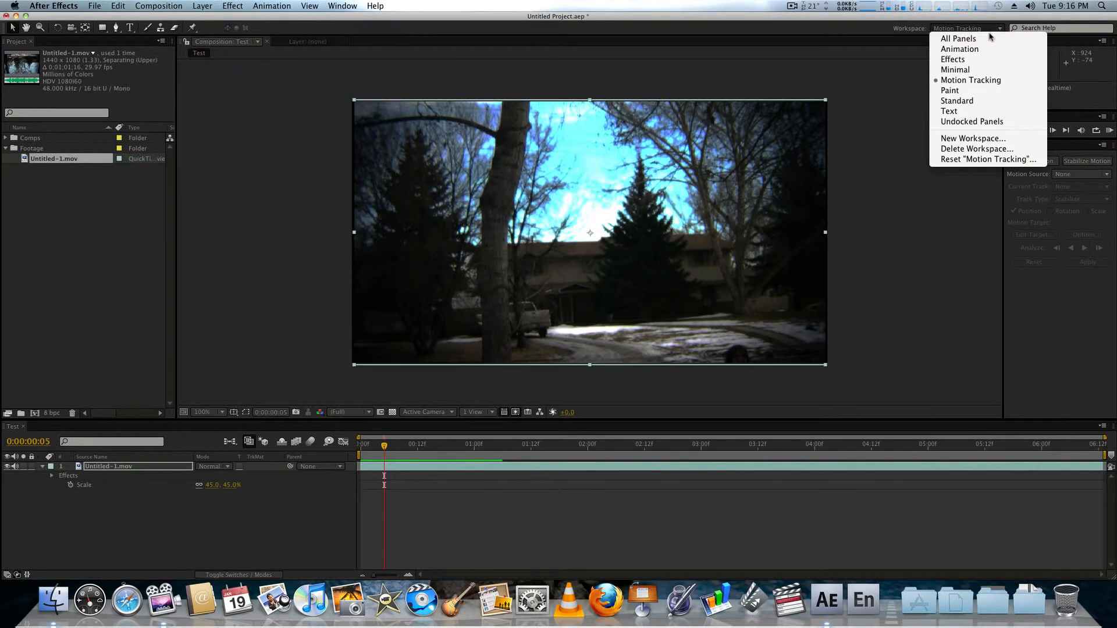
{"action": "left_click", "coordinate": [1002, 39]}
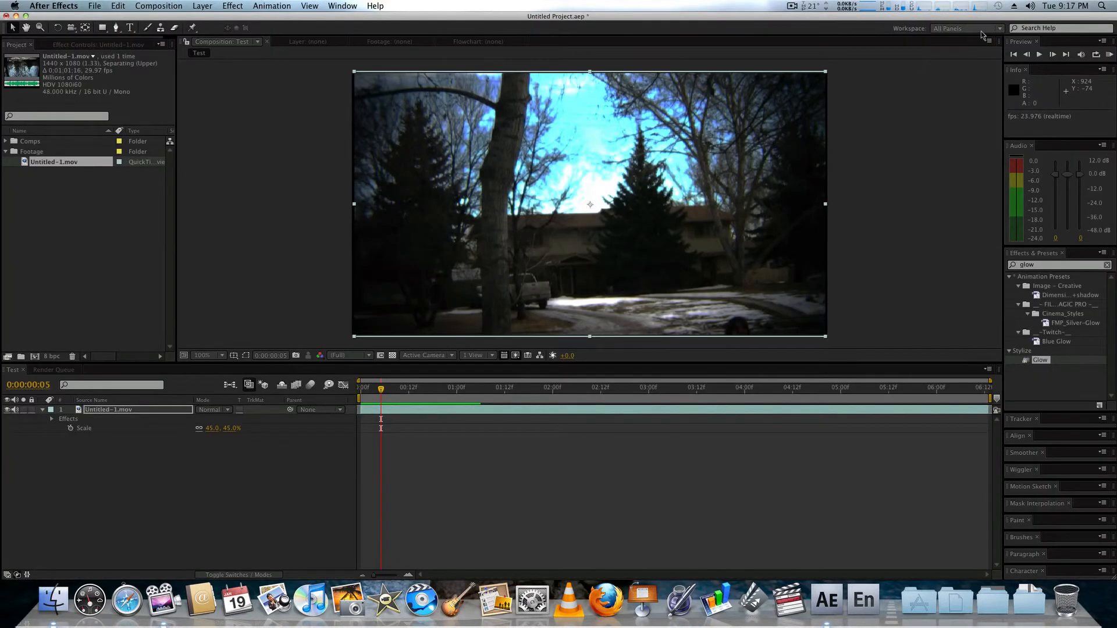
{"action": "left_click", "coordinate": [982, 29]}
{"action": "left_click", "coordinate": [987, 51]}
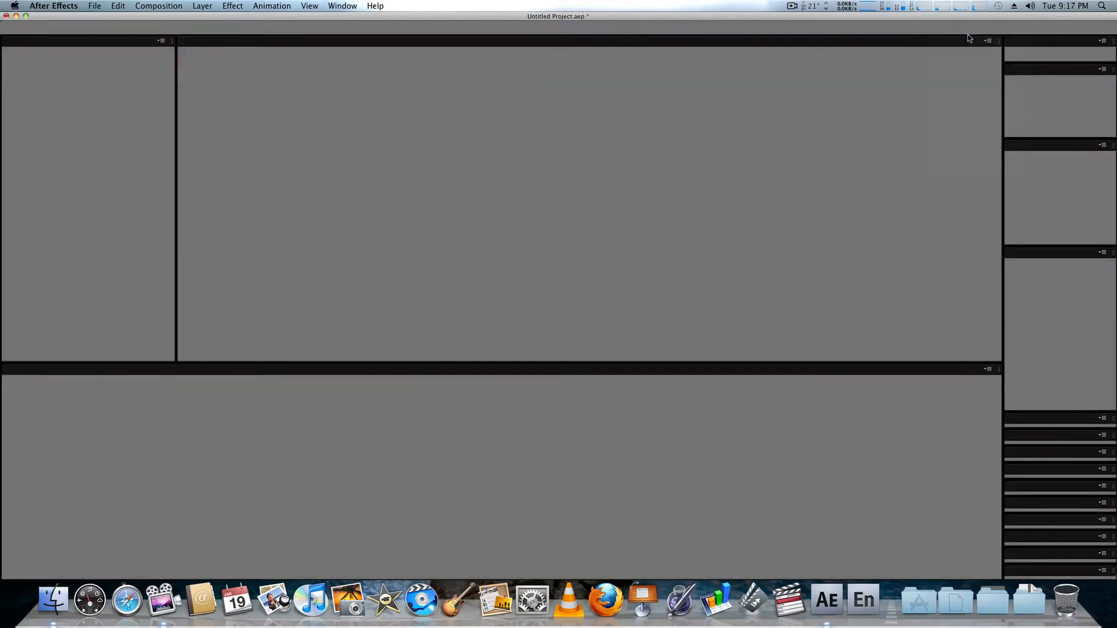
{"action": "left_click", "coordinate": [978, 29]}
{"action": "left_click", "coordinate": [983, 60]}
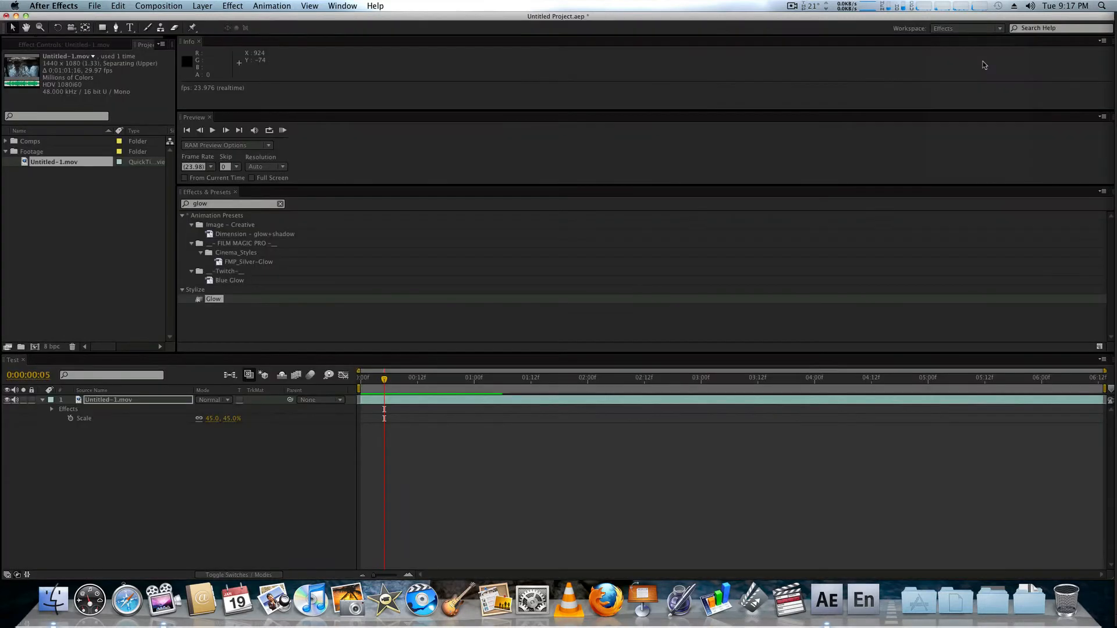
{"action": "left_click", "coordinate": [972, 29]}
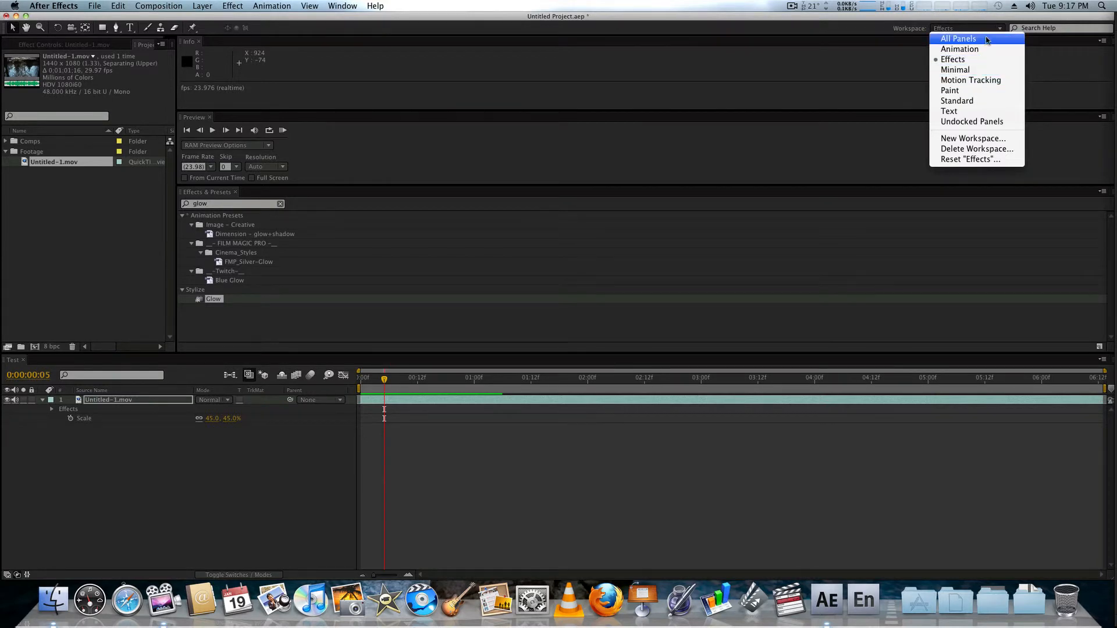
{"action": "left_click", "coordinate": [1002, 101]}
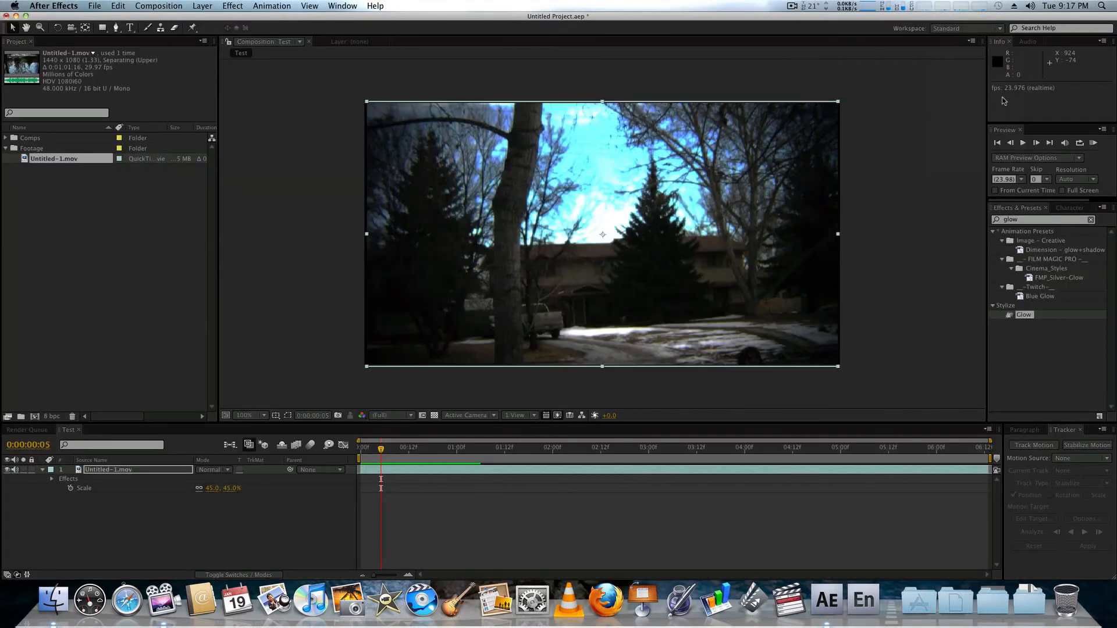
Step: Deselect the layer, try the composition view at Fit and 1.5%, and set its magnification to Fit up to 100%
{"action": "left_click", "coordinate": [280, 192]}
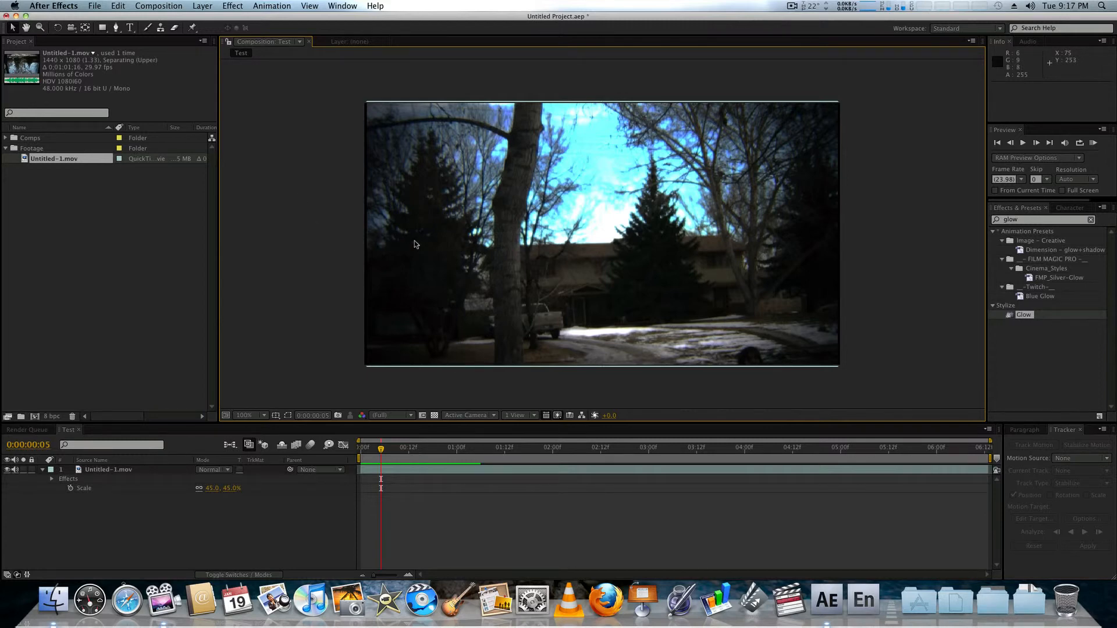
{"action": "left_click", "coordinate": [249, 414]}
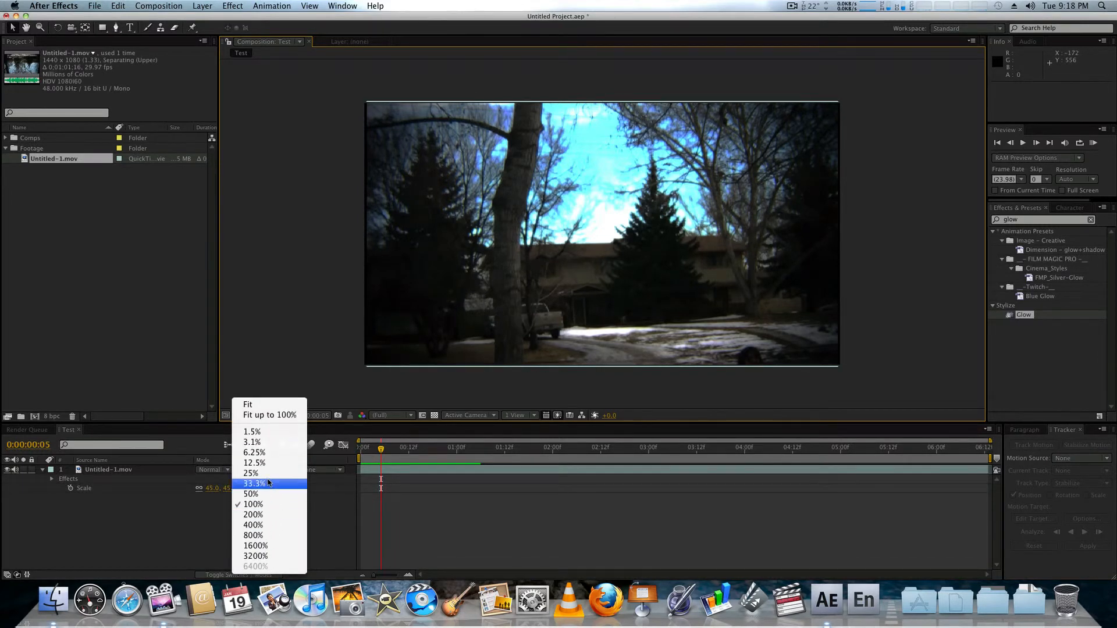
{"action": "left_click", "coordinate": [300, 239]}
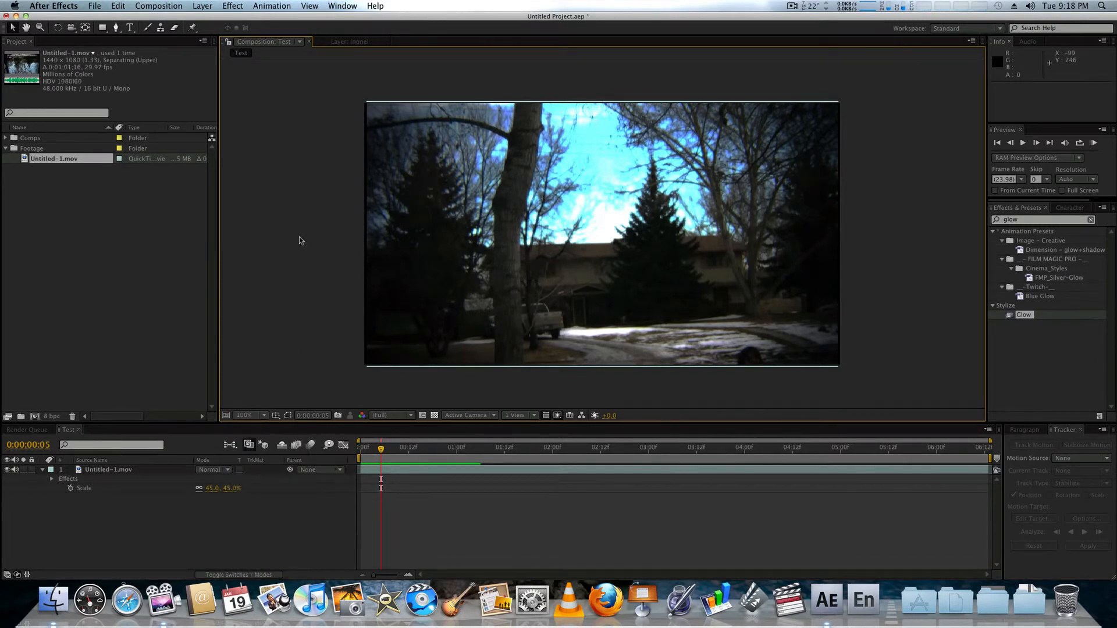
{"action": "left_click", "coordinate": [257, 416]}
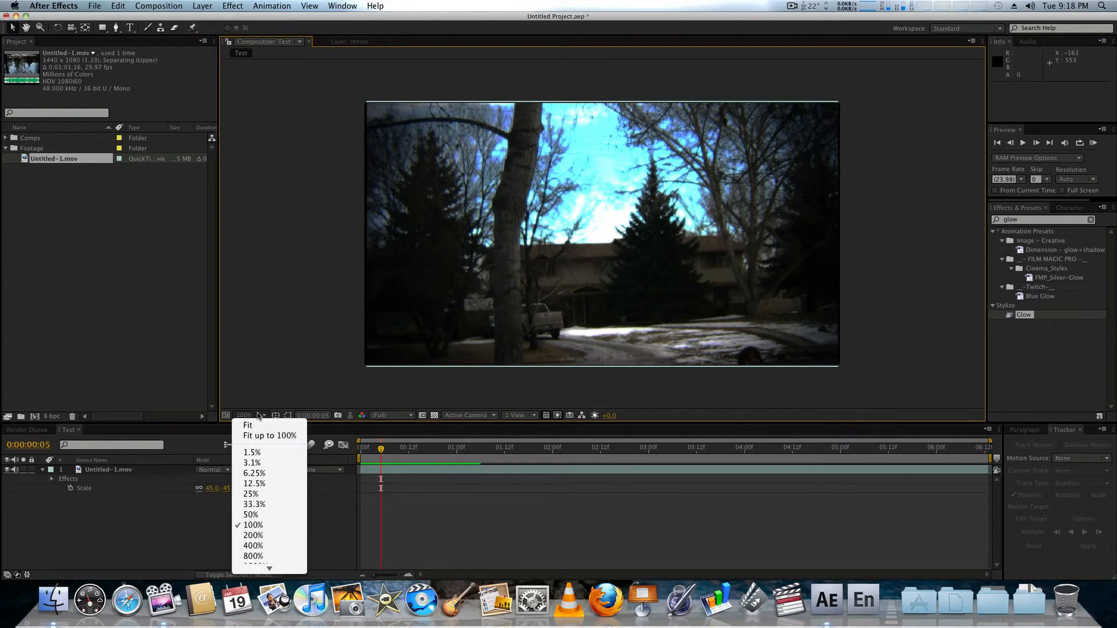
{"action": "left_click", "coordinate": [262, 428]}
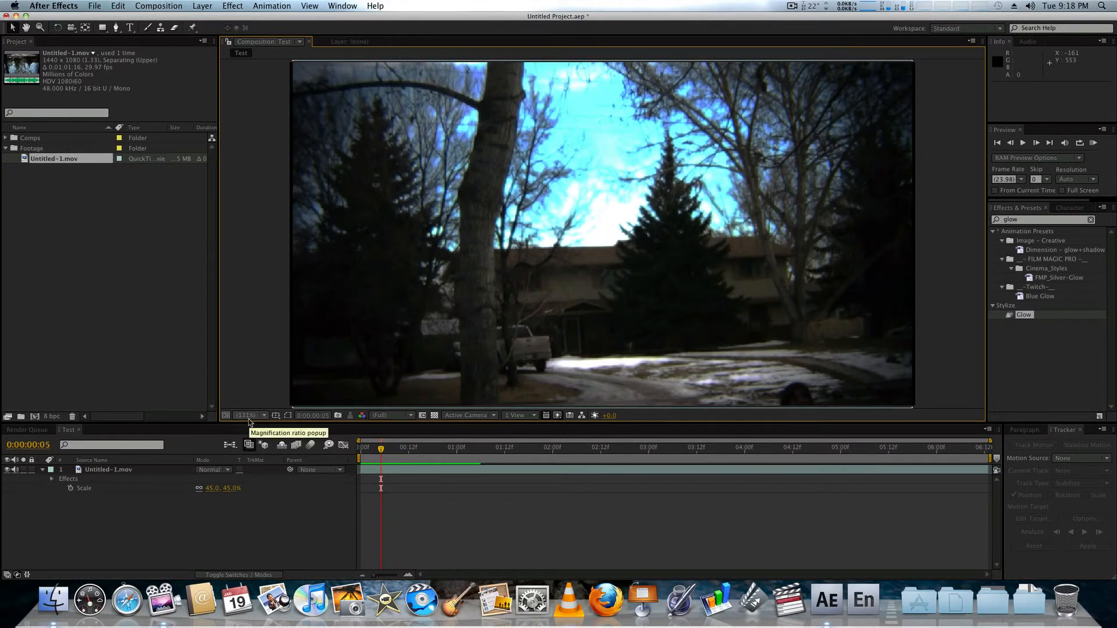
{"action": "left_click", "coordinate": [250, 419]}
{"action": "left_click", "coordinate": [252, 453]}
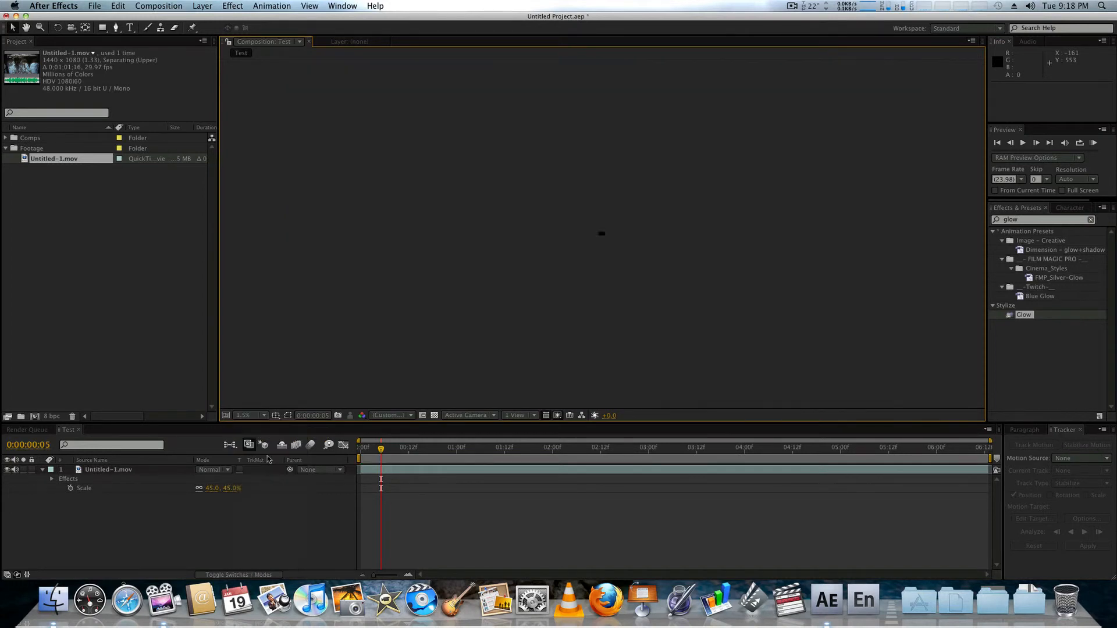
{"action": "left_click", "coordinate": [252, 416]}
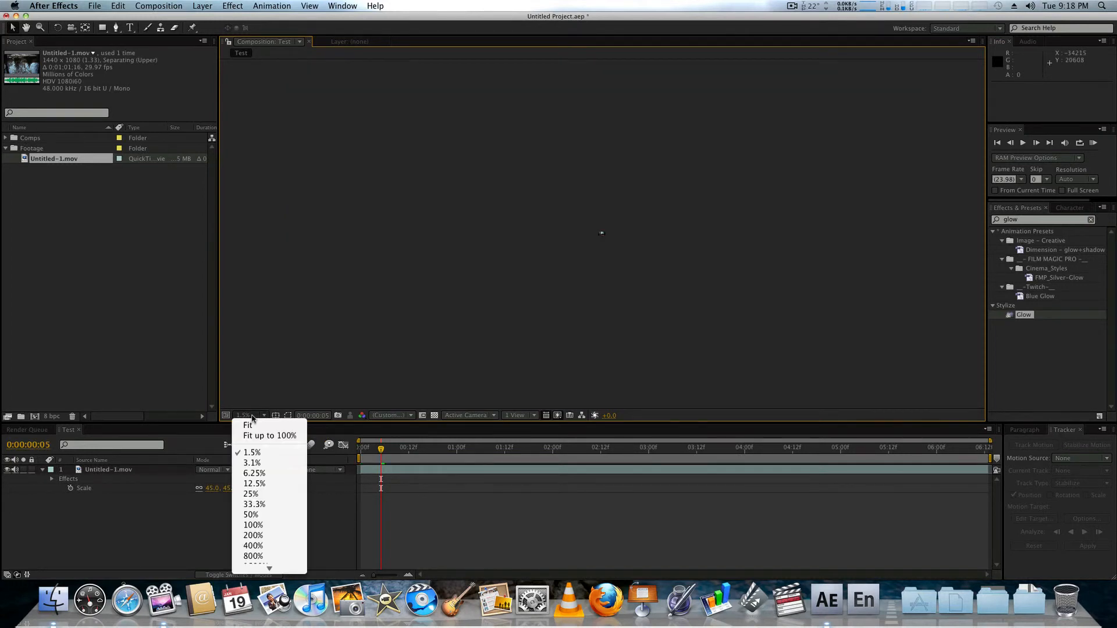
{"action": "left_click", "coordinate": [273, 437]}
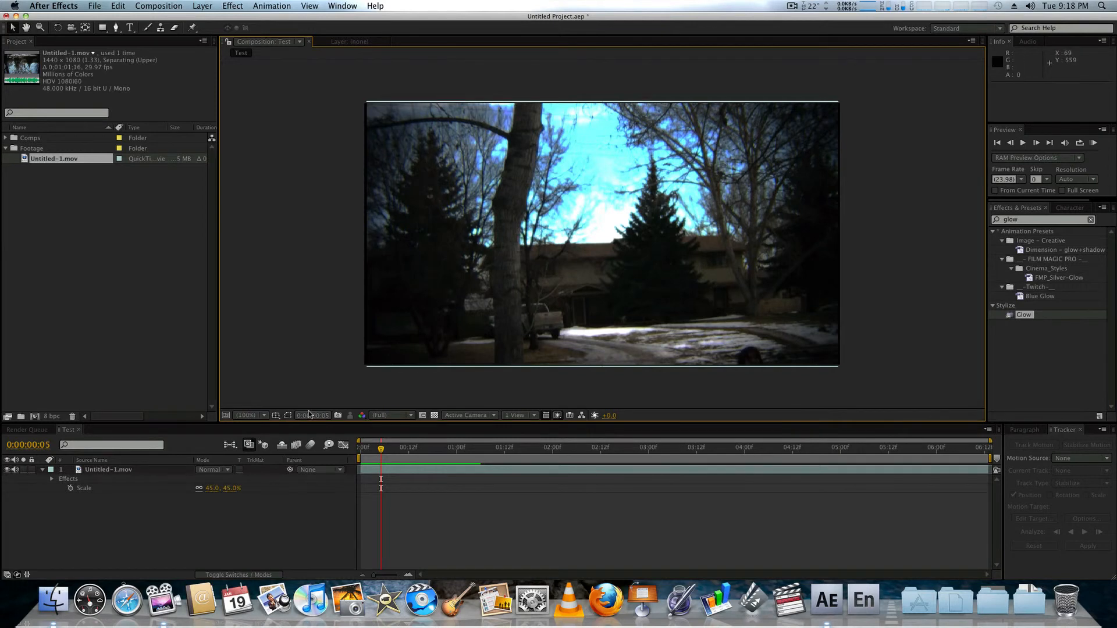
Step: Turn on the Title/Action Safe overlay in the composition view
{"action": "left_click", "coordinate": [275, 415]}
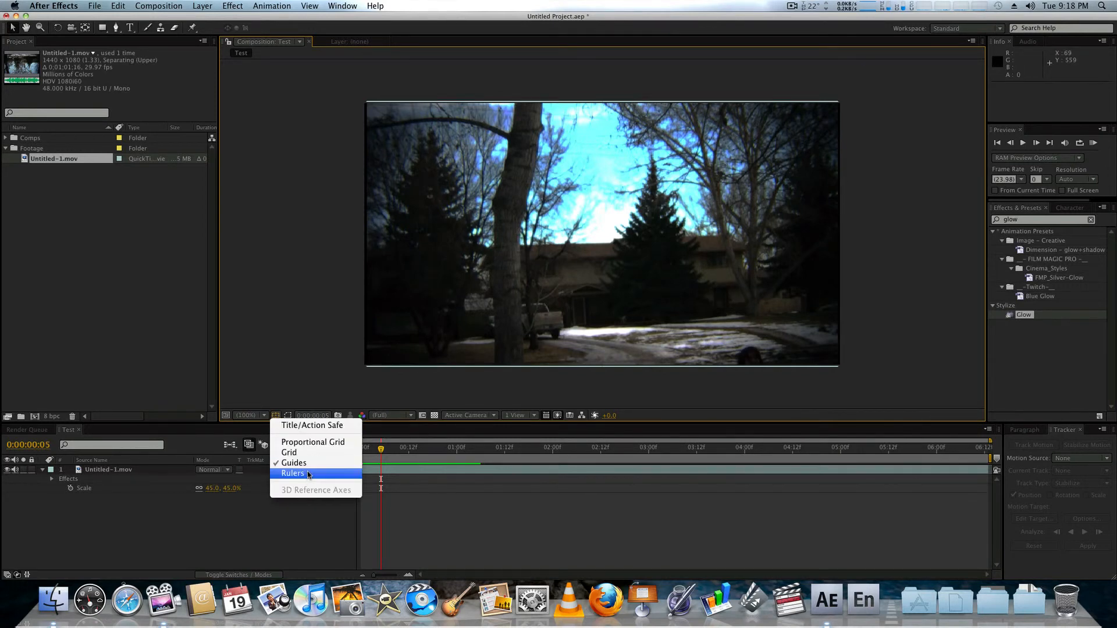
{"action": "left_click", "coordinate": [310, 425]}
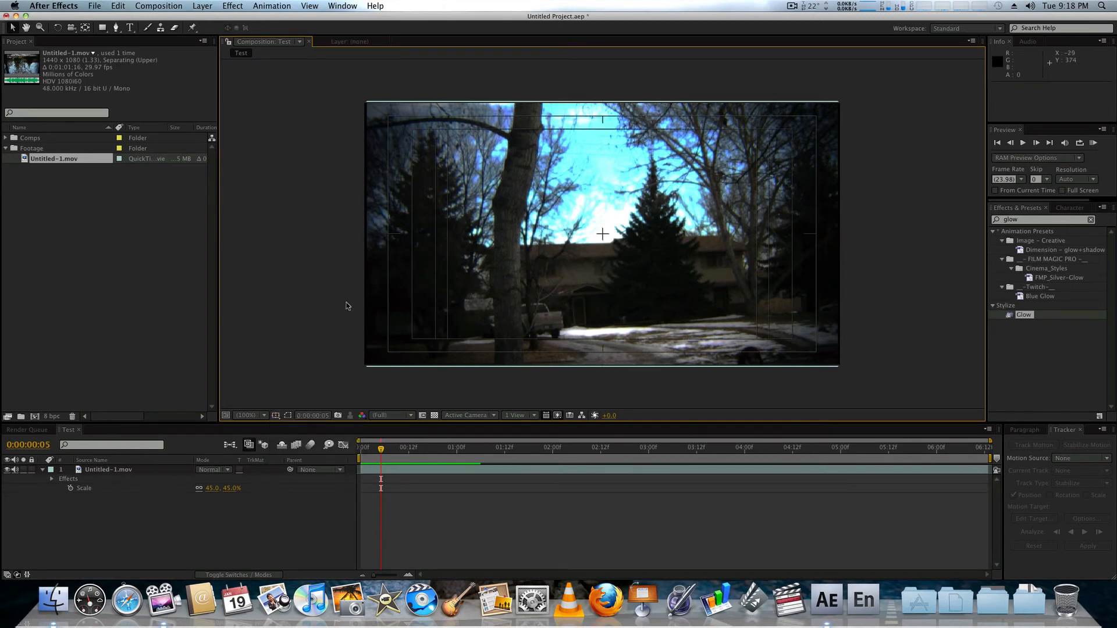